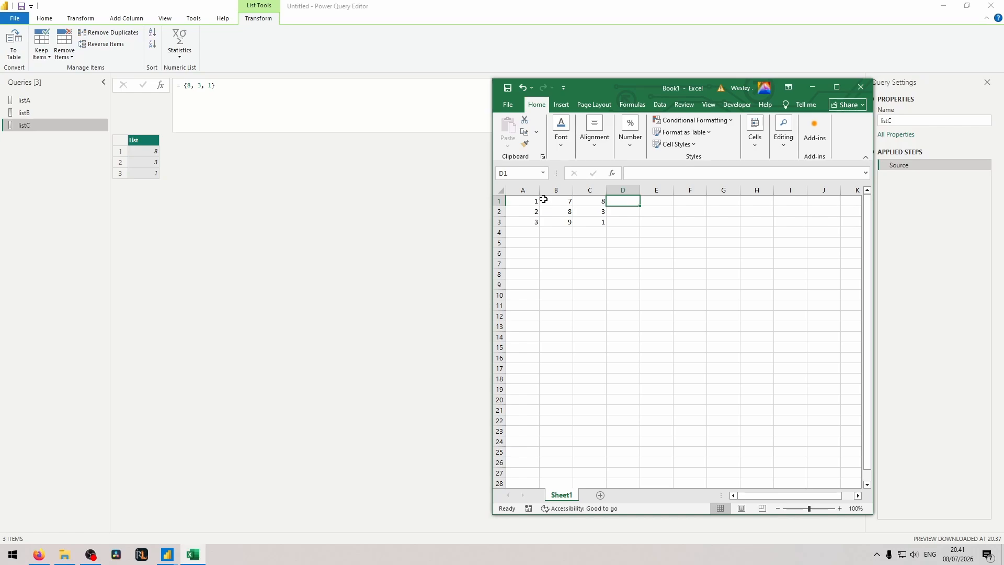
Step: Multiply A1:C1 with the PRODUCT function in D1 and fill the formula down to D3
type("=pro")
key("Down")
key("Tab")
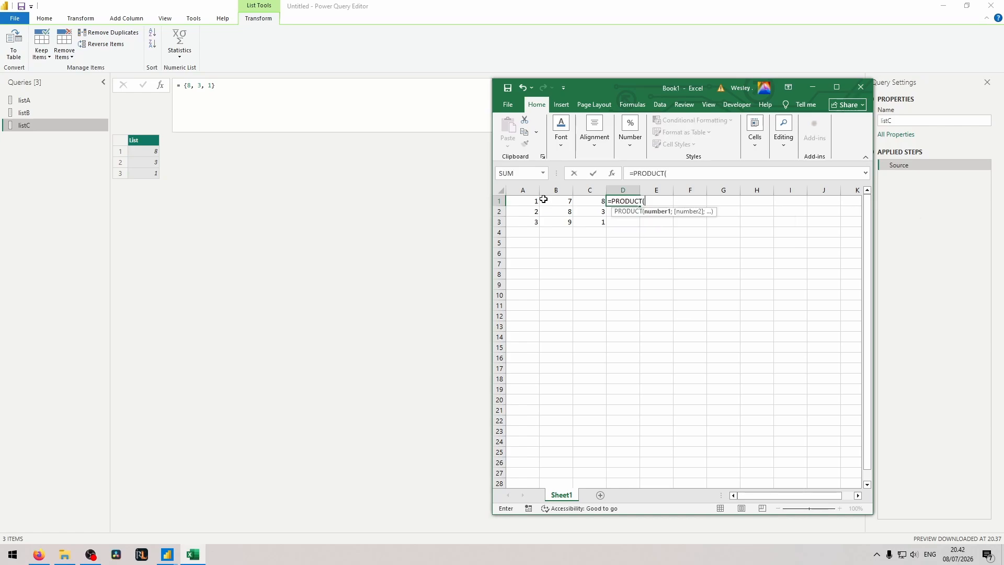
left_click_drag(539, 200, 584, 203)
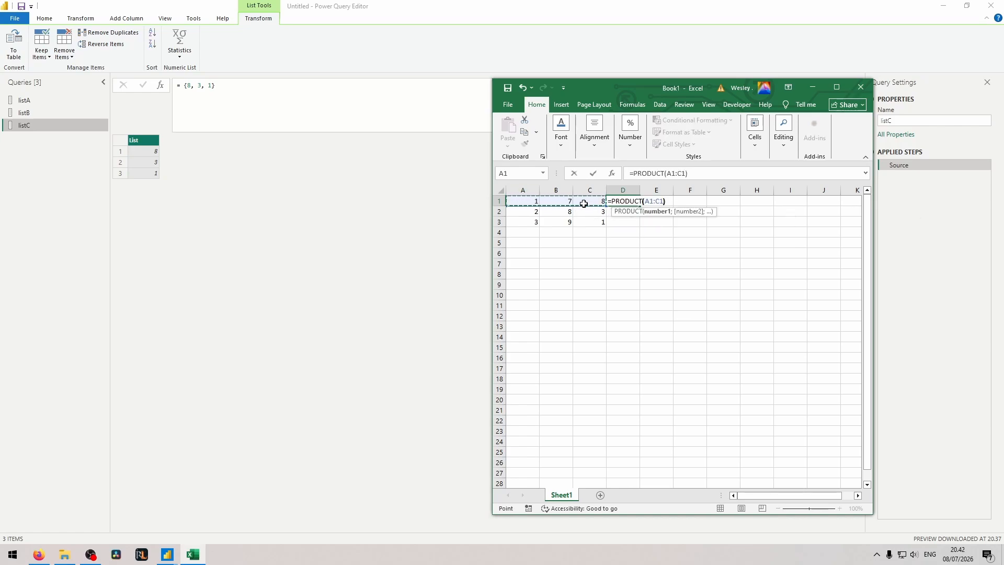
key("Return")
left_click(631, 202)
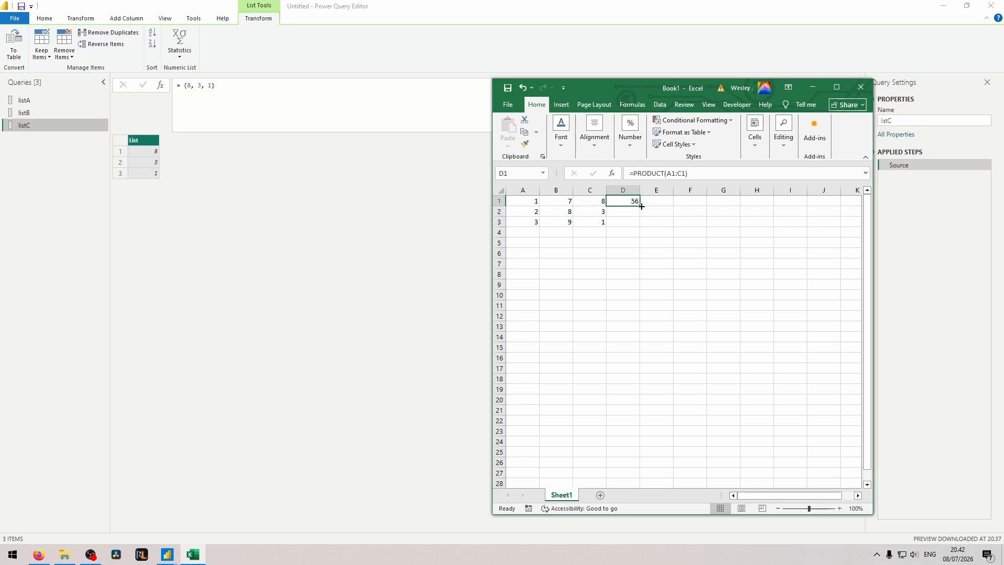
left_click_drag(639, 206, 622, 226)
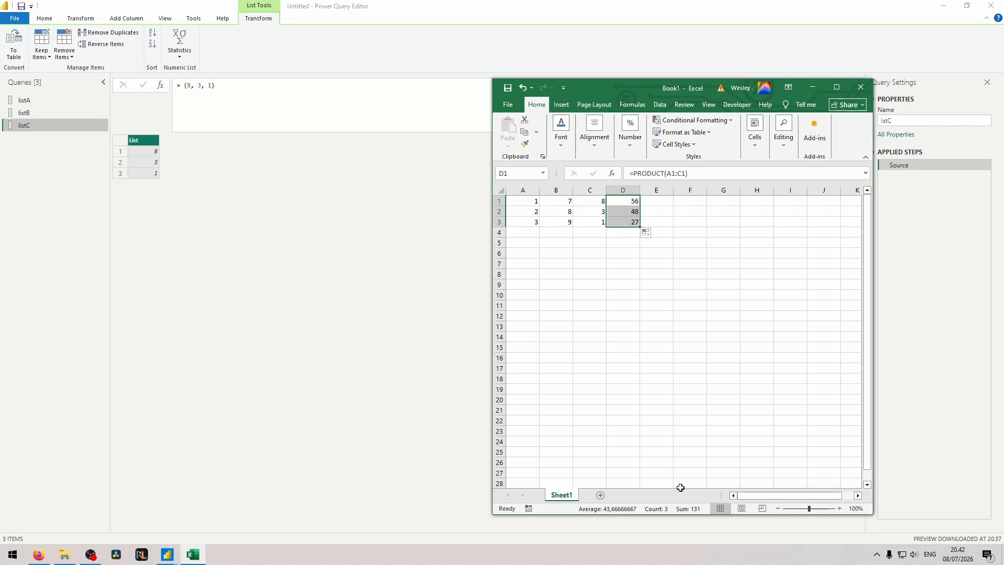
Step: Enter =SUMPRODUCT(A1:A3;B1:B3;C1:C3) in D4 and reselect the cell to show its formula
left_click(632, 232)
type("=sumpr")
double_click(633, 244)
left_click_drag(529, 202, 587, 218)
type(";;)")
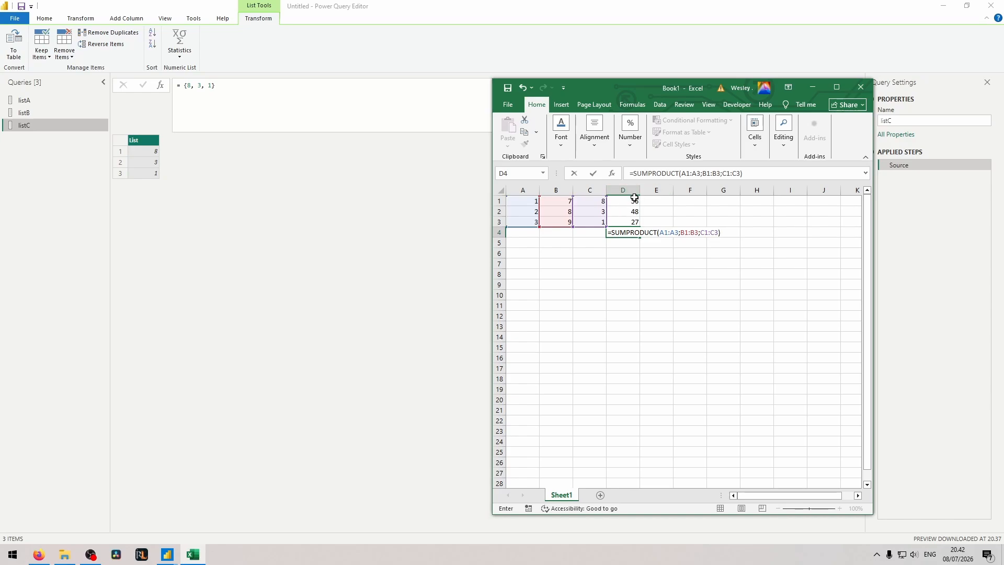
key("Return")
left_click(633, 231)
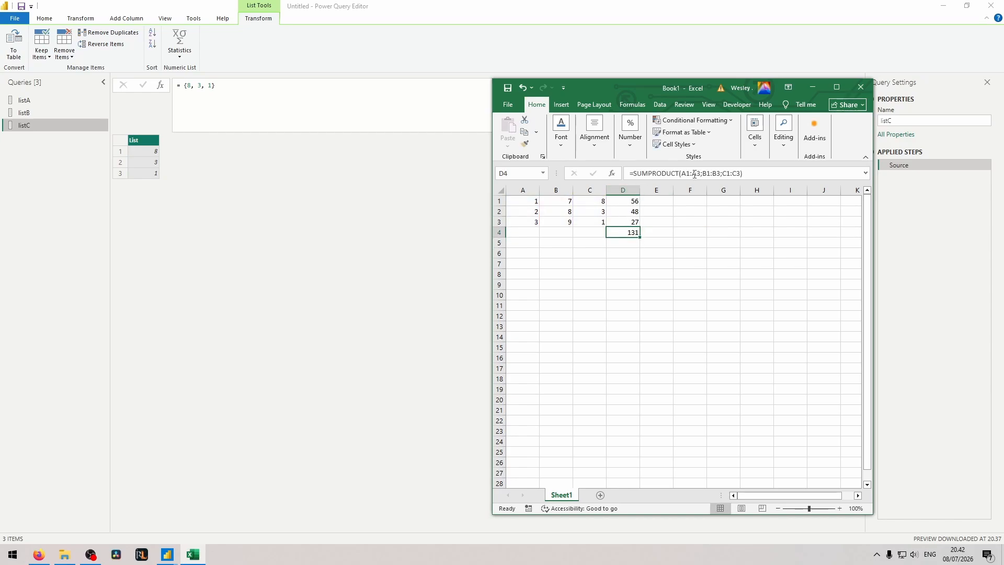
Step: Switch to the Power Query Editor and create a new blank query below listC
left_click(88, 138)
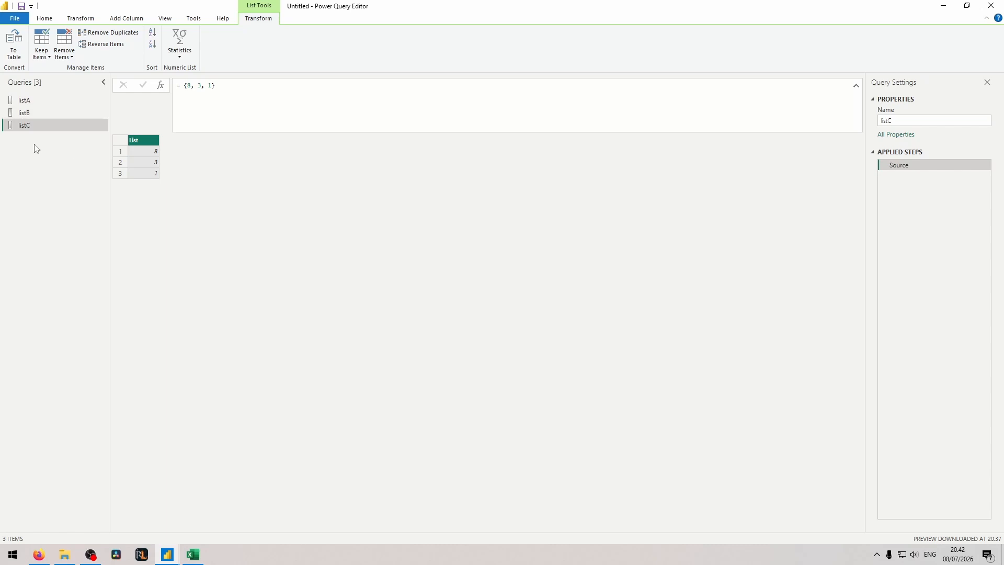
right_click(43, 158)
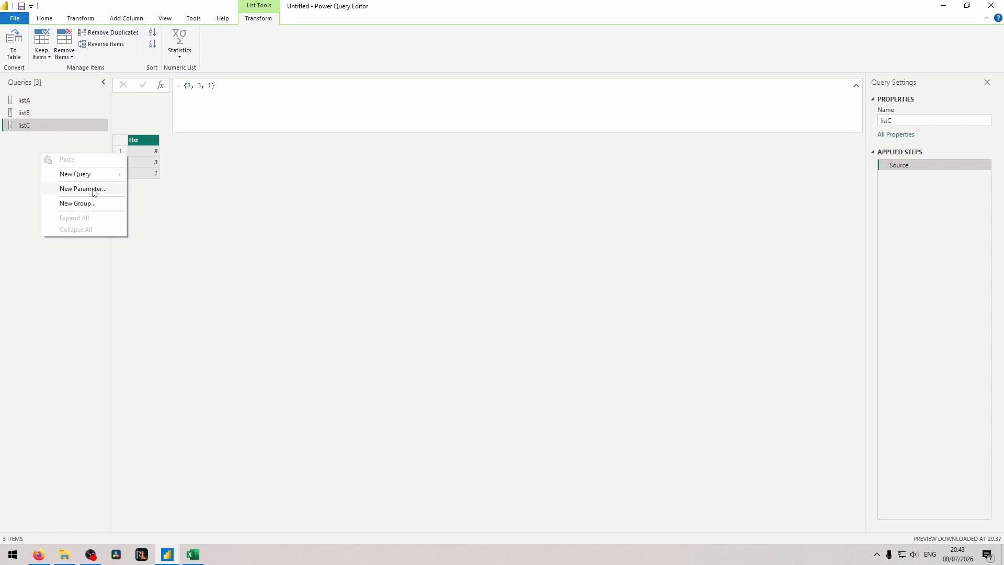
mouse_move(104, 173)
left_click(189, 243)
right_click(45, 143)
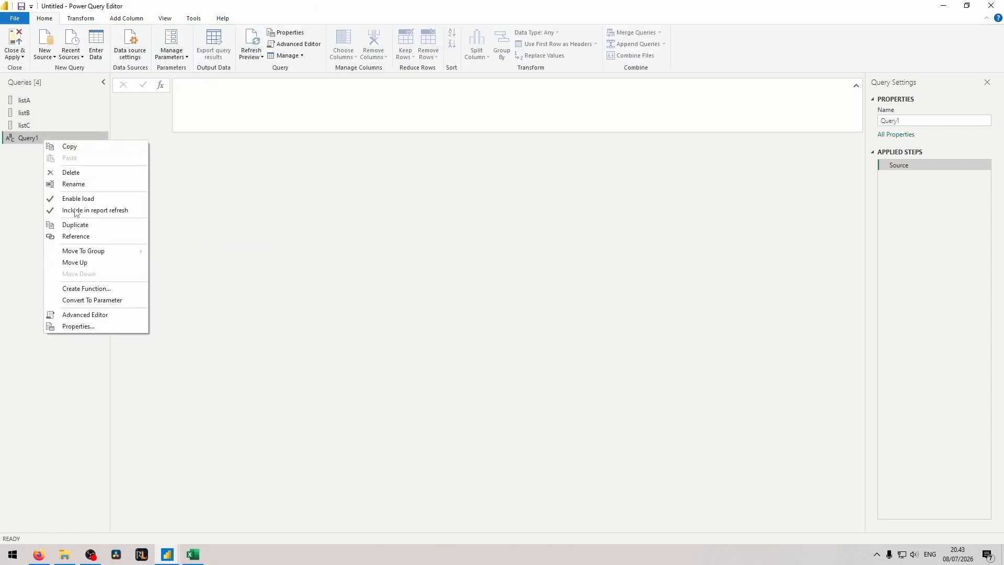
left_click(34, 173)
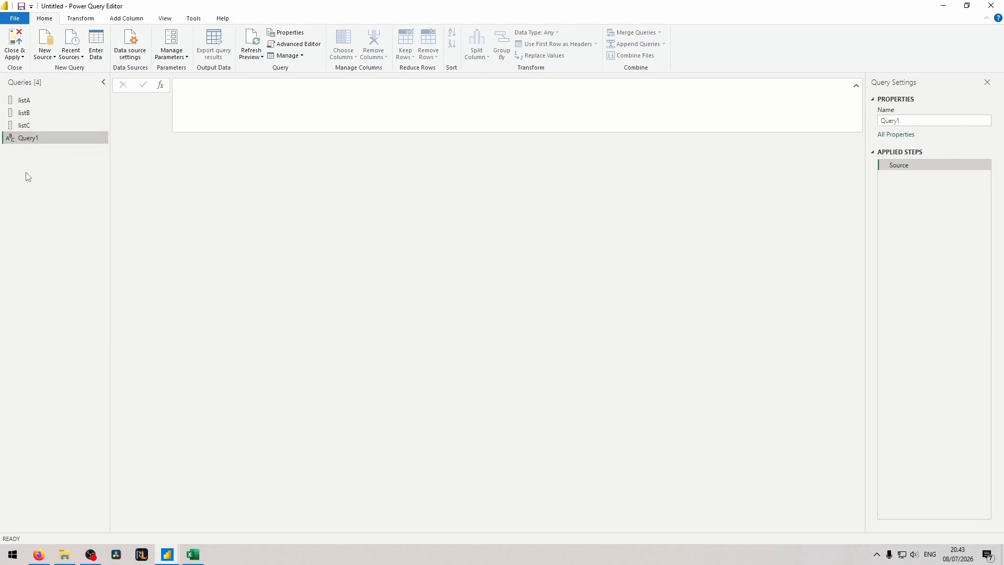
left_click(166, 56)
left_click(195, 69)
left_click(458, 139)
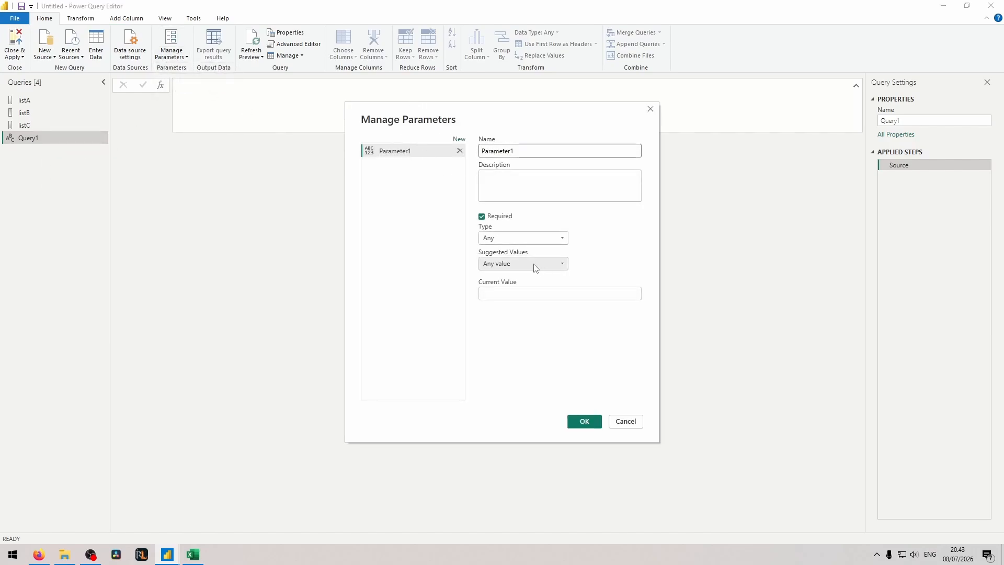
left_click(534, 239)
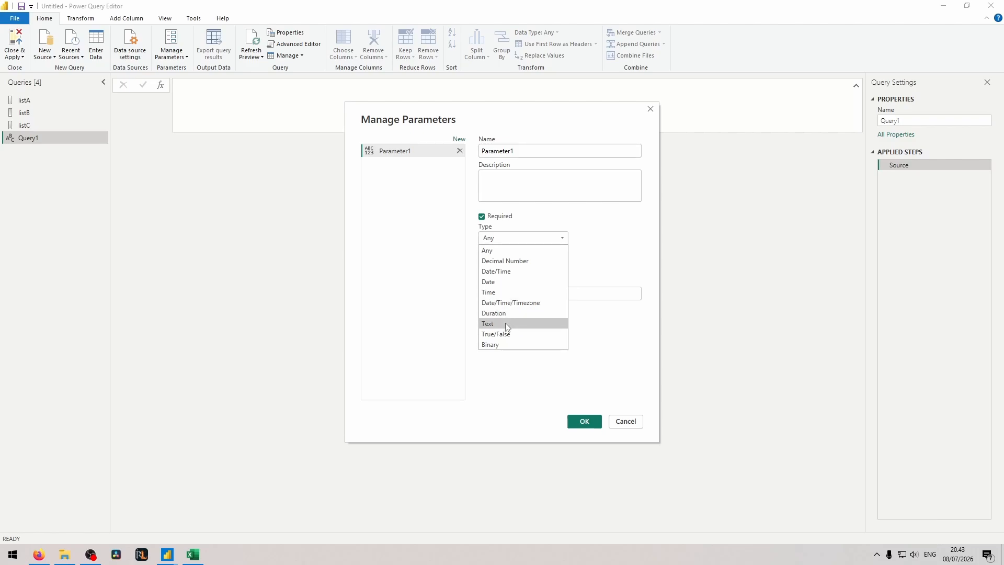
left_click(634, 424)
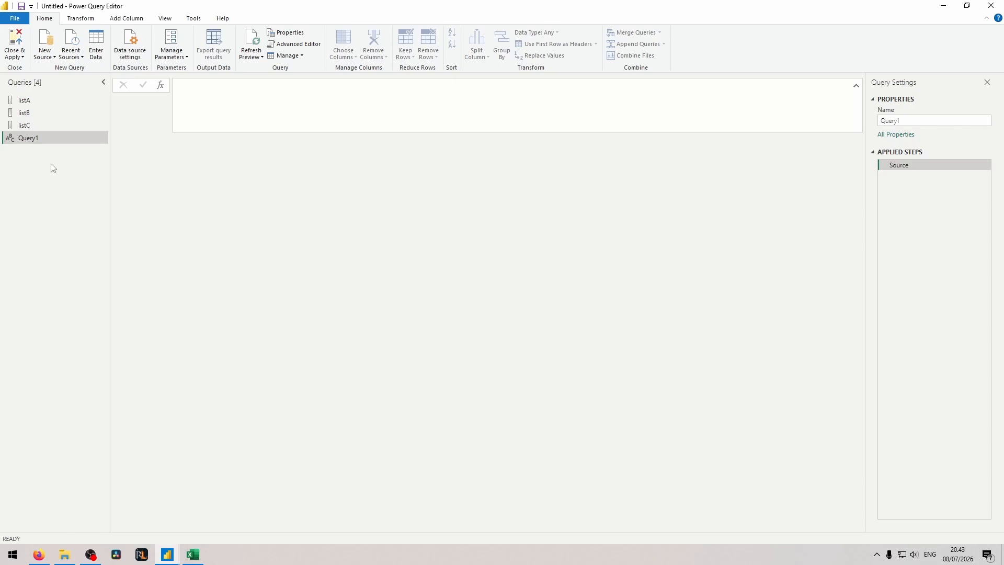
Step: Define the new query as a multi-line list of lists containing listA, listB and listC, and preview the second nested list
left_click(236, 105)
type("= {")
key("shift+Return")
key("shift+Return")
key("Up")
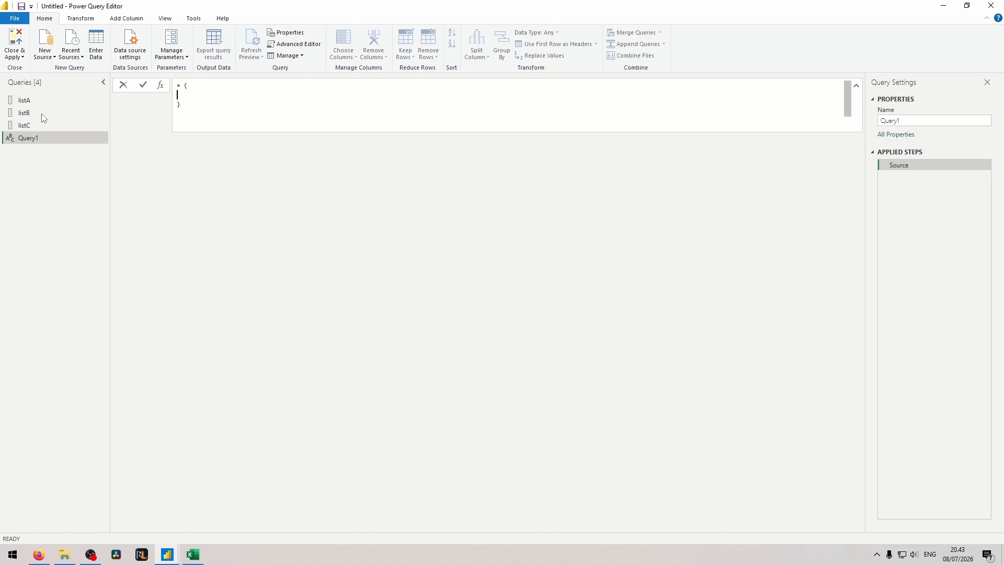
type("listA, listB, listC")
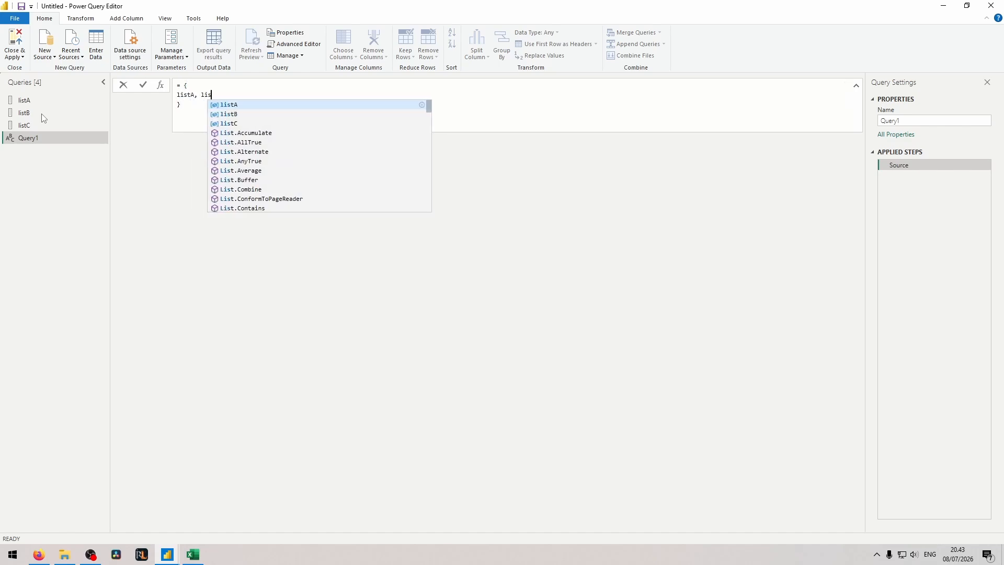
key("Return")
left_click(151, 161)
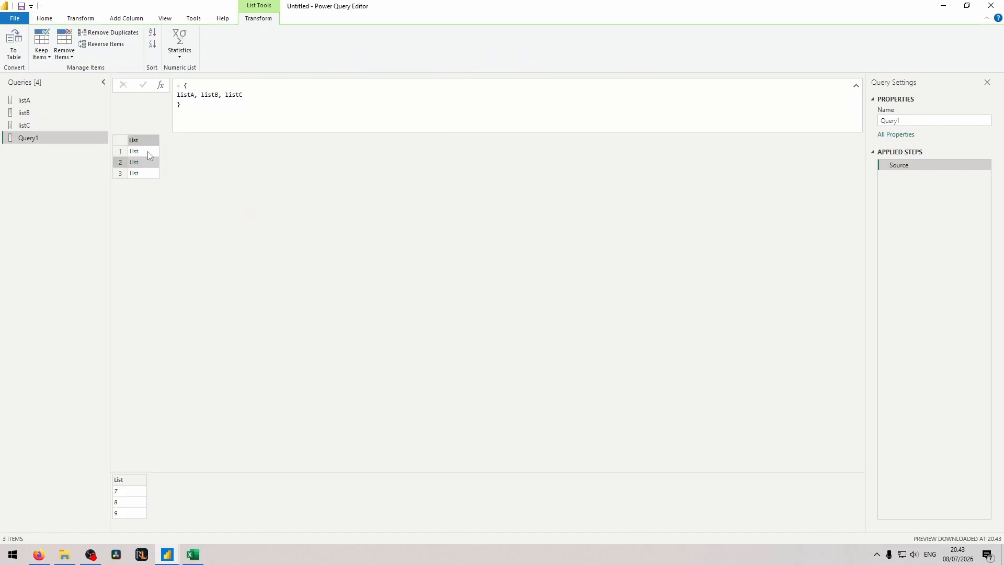
Step: Add a custom step with the formula = List.Zip(Source) and preview its first two nested lists
left_click(161, 85)
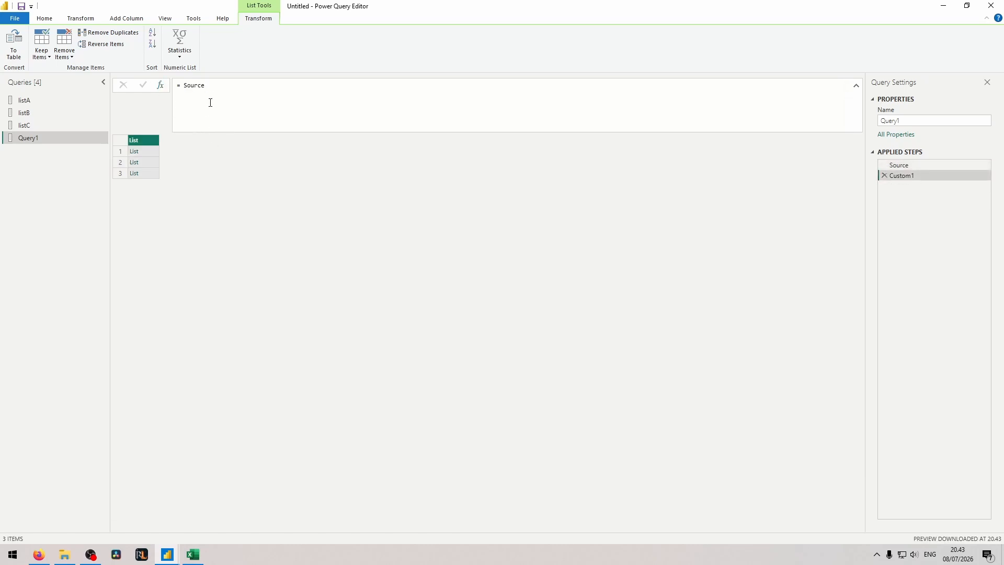
left_click(145, 152)
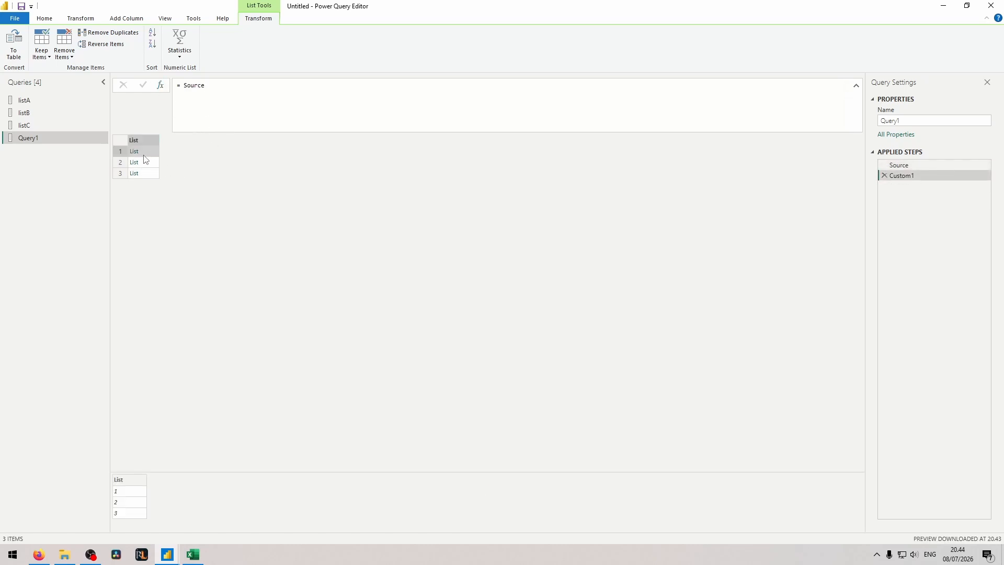
left_click(145, 162)
double_click(200, 86)
type("List.Zip")
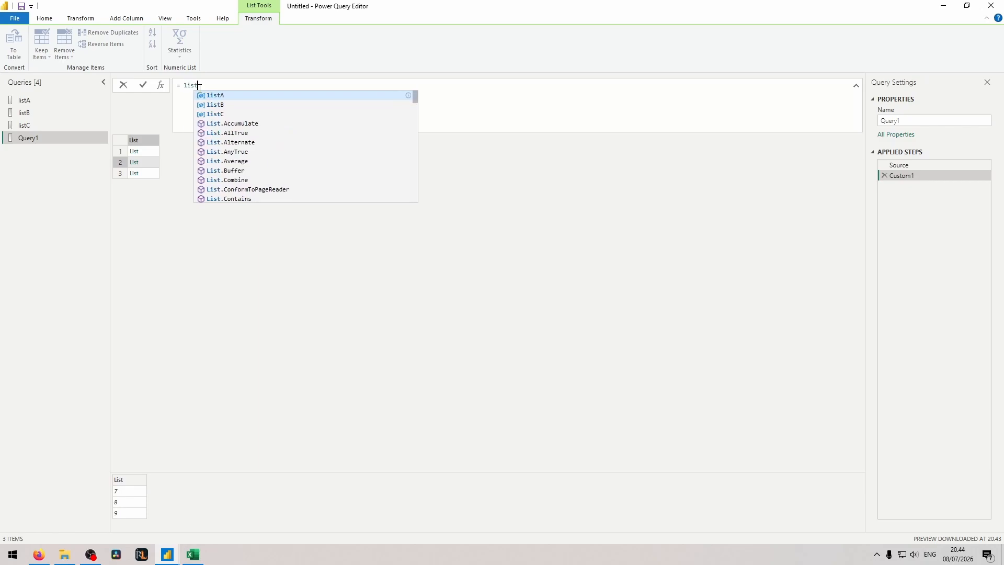
type("(")
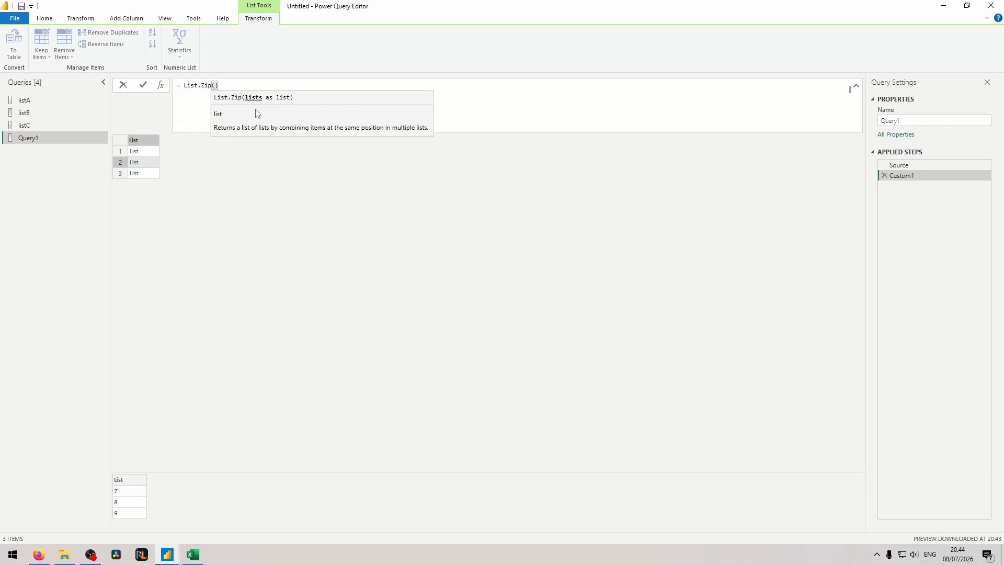
type("Source")
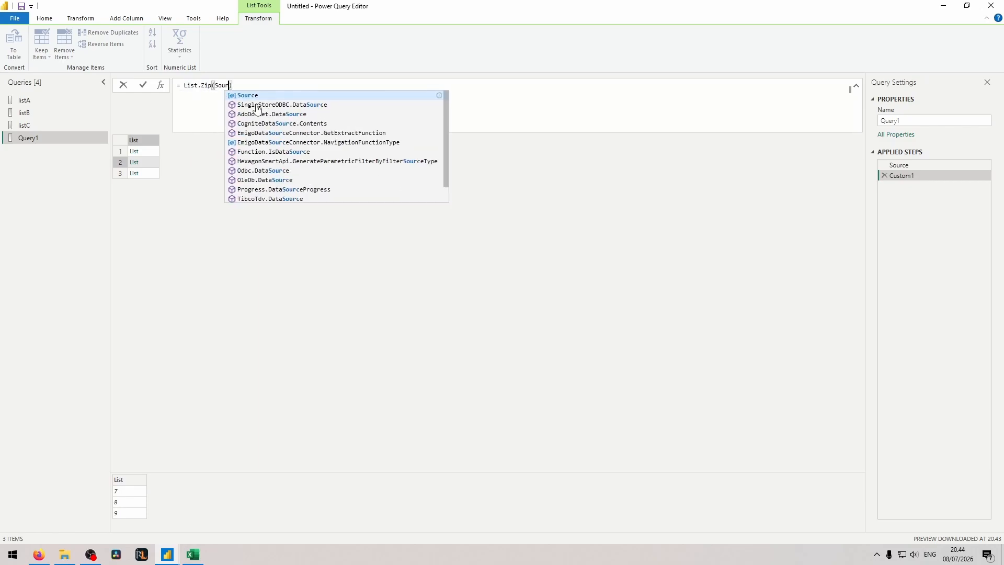
key("Return")
left_click(155, 155)
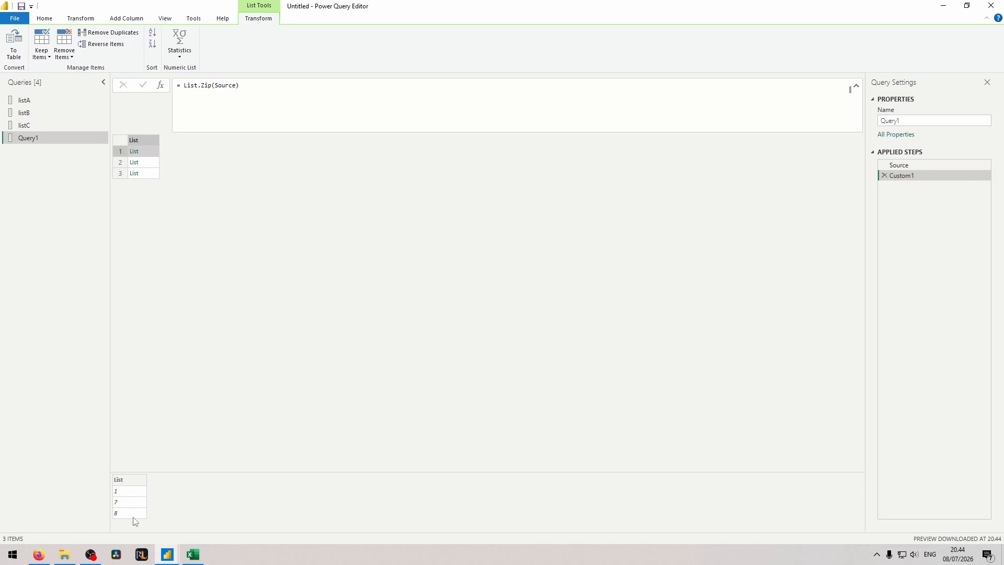
left_click(134, 162)
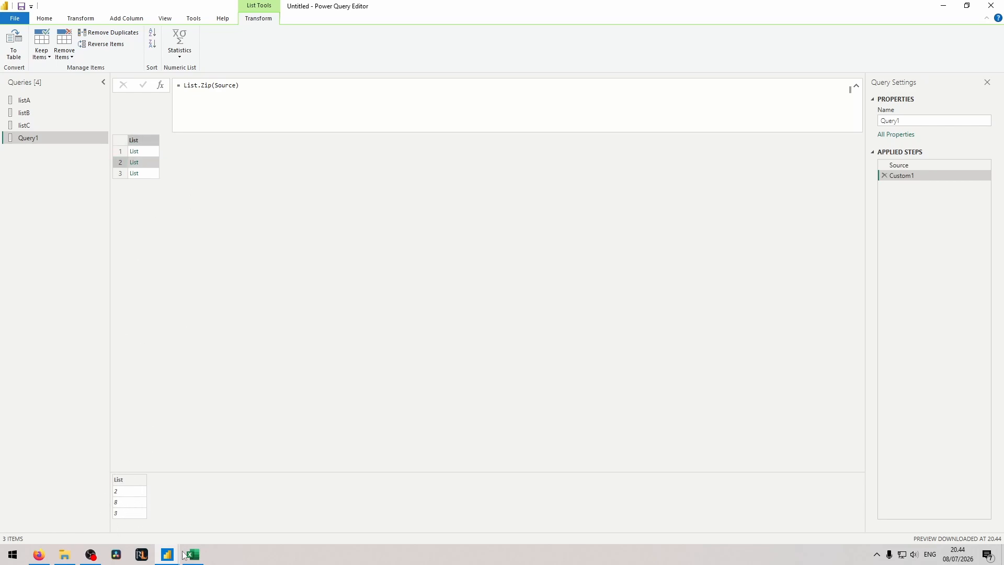
Step: Rename the List.Zip step as zip
double_click(923, 176)
type("zip")
key("Return")
Step: Add another custom step that multiplies the first zipped list with = List.Product(zip{0})
left_click(161, 85)
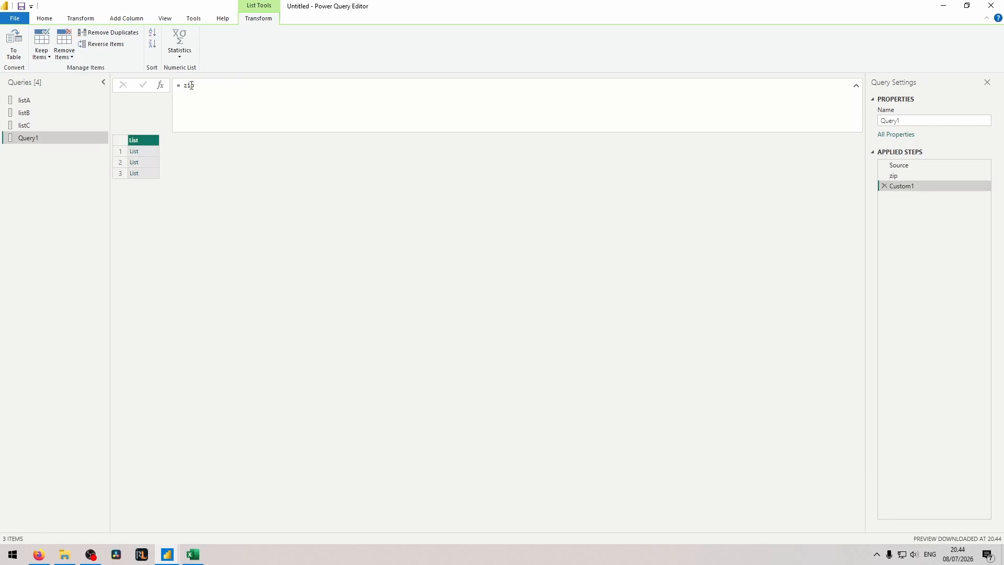
left_click(148, 152)
double_click(189, 85)
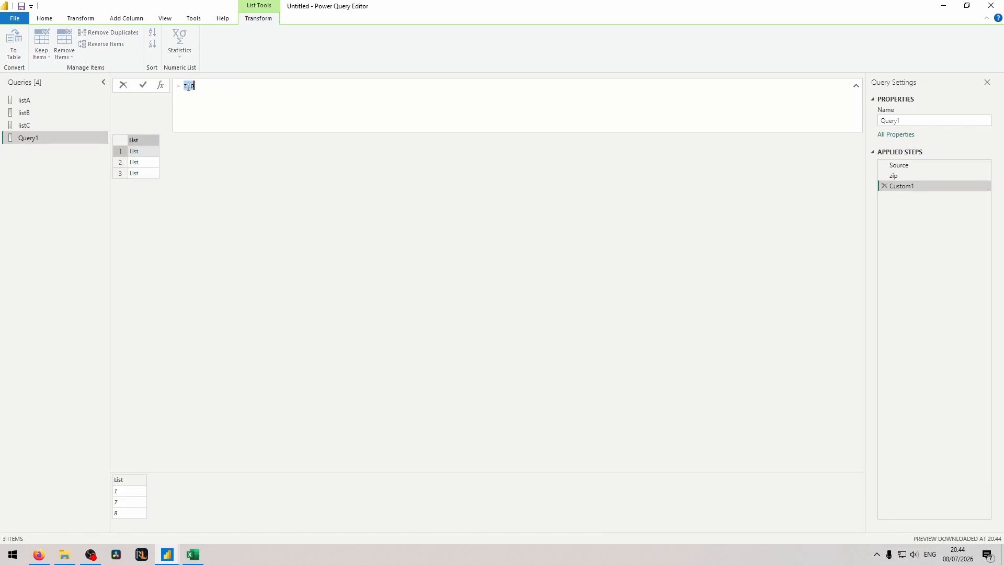
type("List.Product")
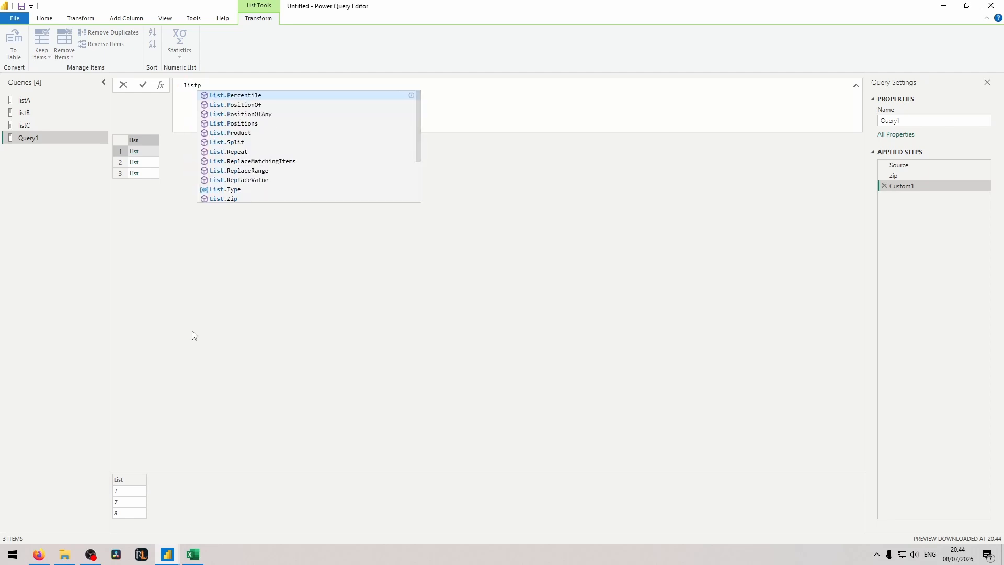
key("Down")
key("Down")
key("Down")
key("Down")
key("Tab")
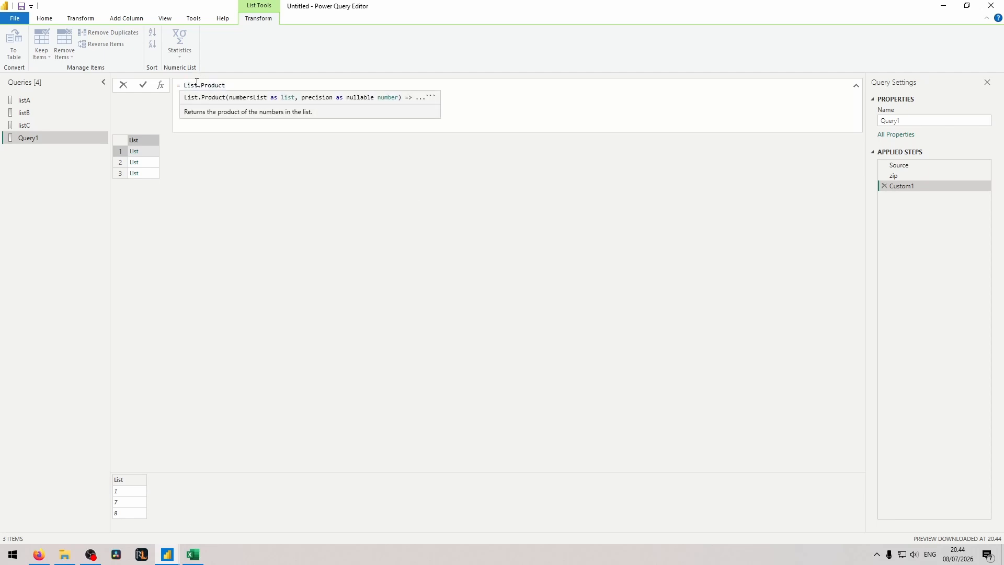
type("(zip{0")
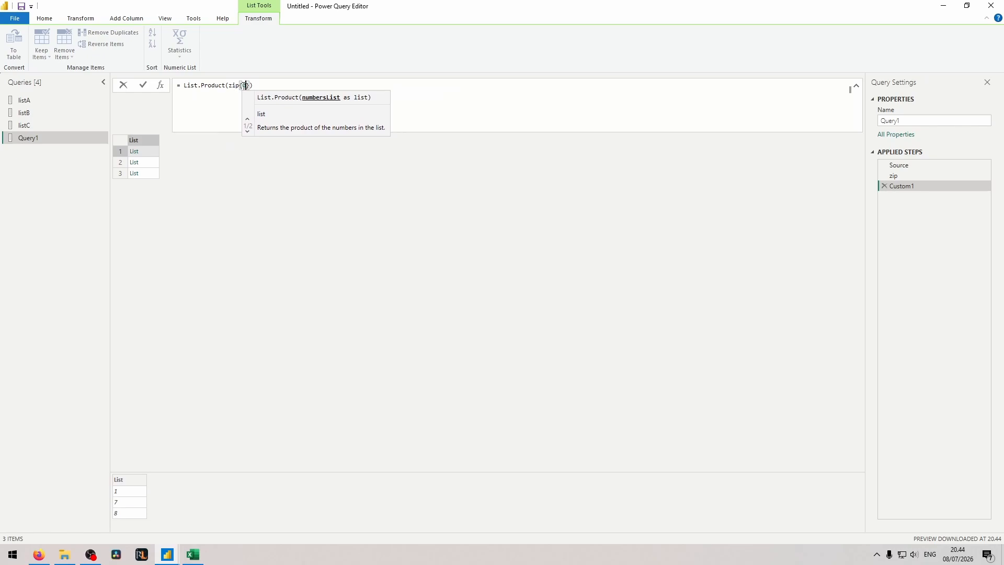
key("Return")
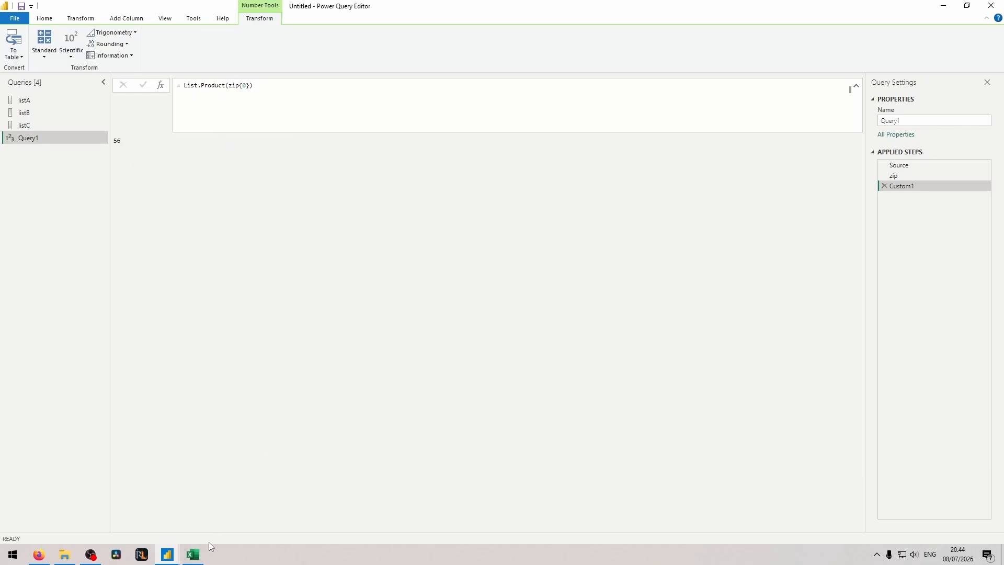
Step: Compare the product with cells A1:C1 in Excel, and return to the last custom step in Power Query
left_click(193, 554)
left_click_drag(530, 202, 599, 202)
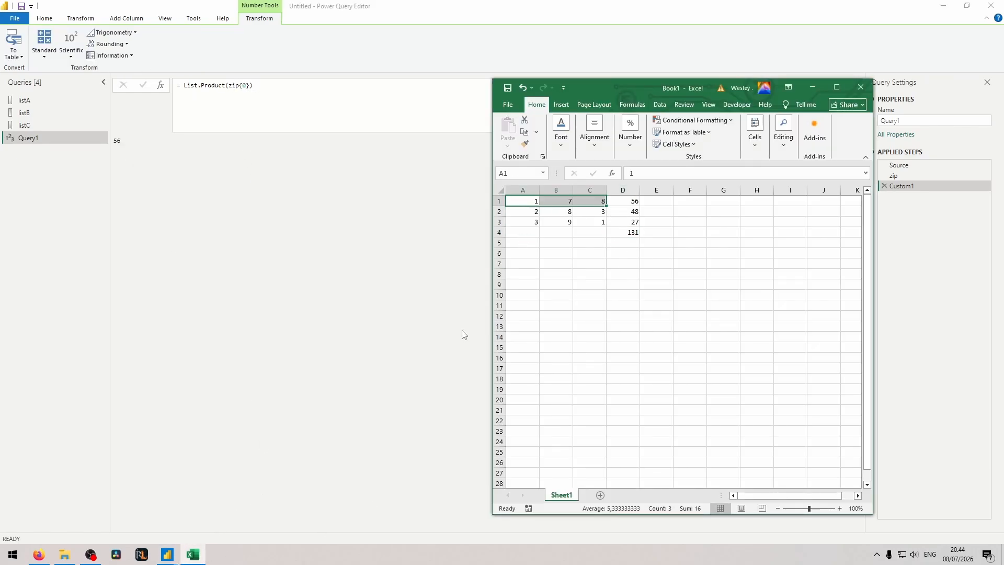
left_click(192, 174)
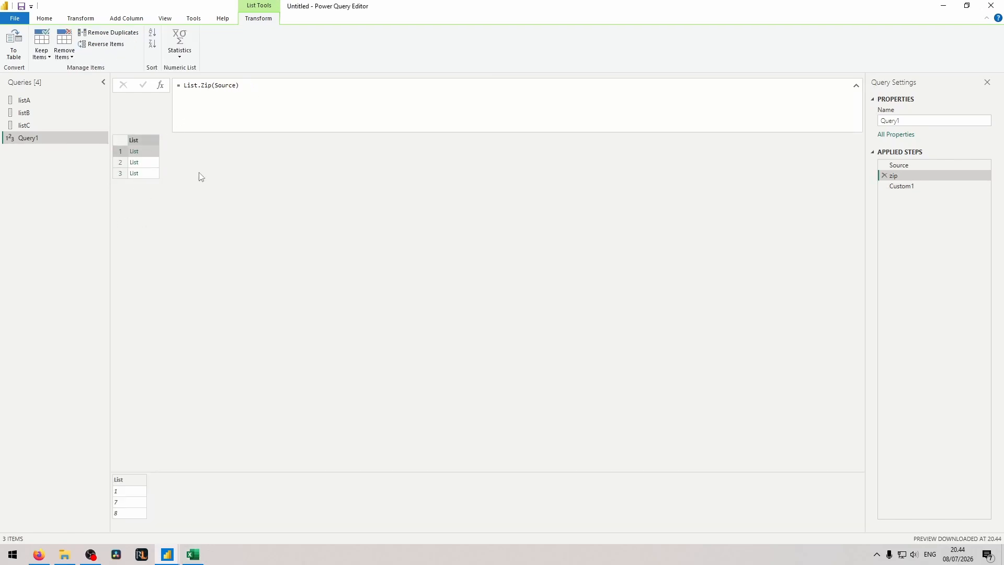
left_click(916, 190)
Step: Replace the last custom step's formula with = zip and preview the first nested list
left_click_drag(252, 85, 187, 87)
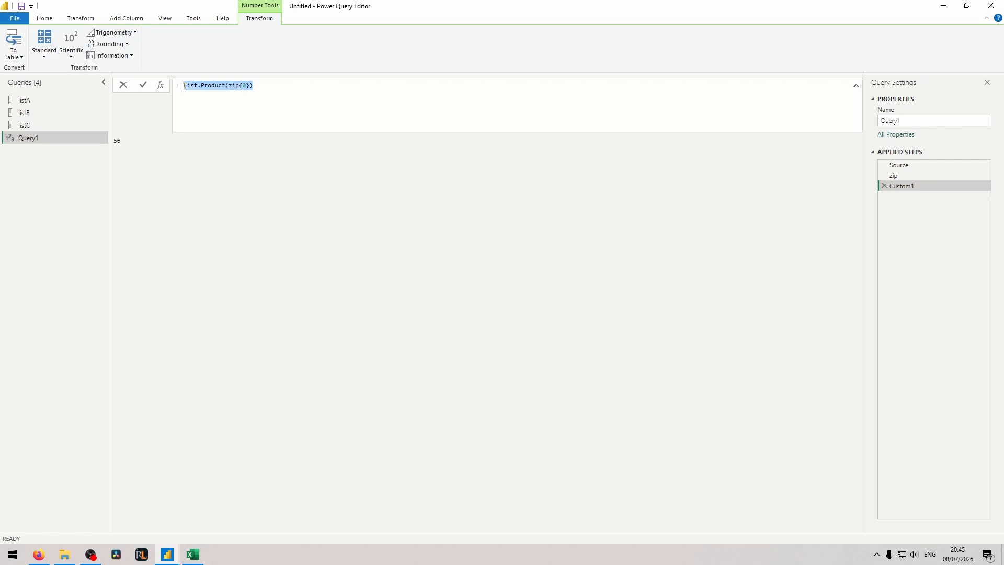
type("zip")
key("Return")
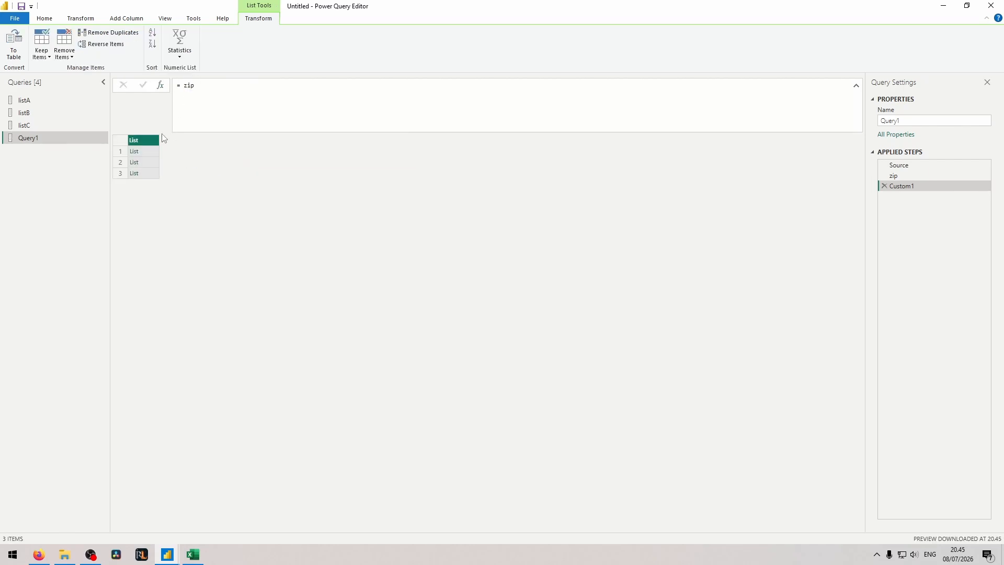
left_click(152, 152)
Step: Replace the last custom step's formula with = List.Transform(zip, List.Product)
double_click(189, 86)
type("listtra")
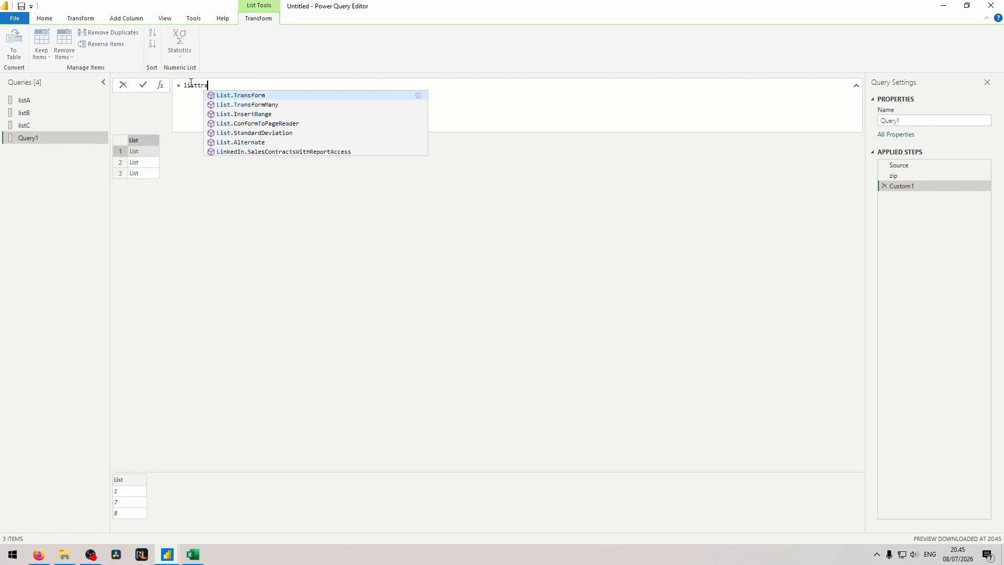
key("Tab")
type("(")
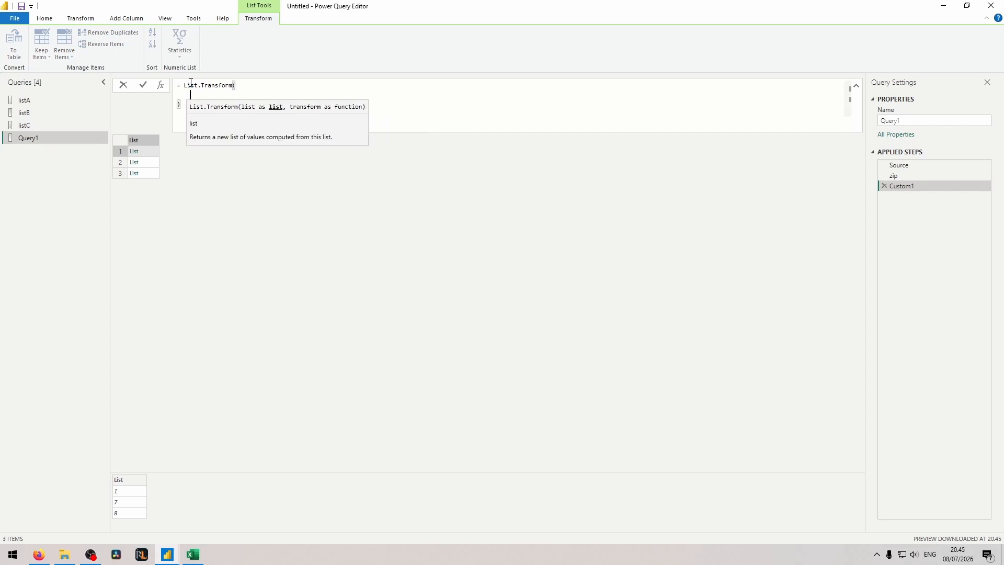
key("Return")
type("zip, listp")
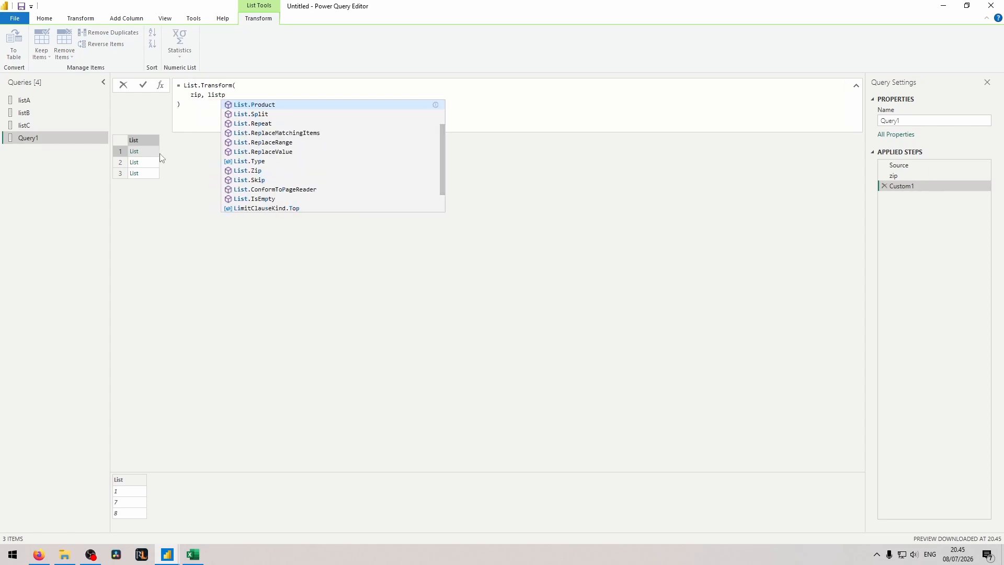
key("Tab")
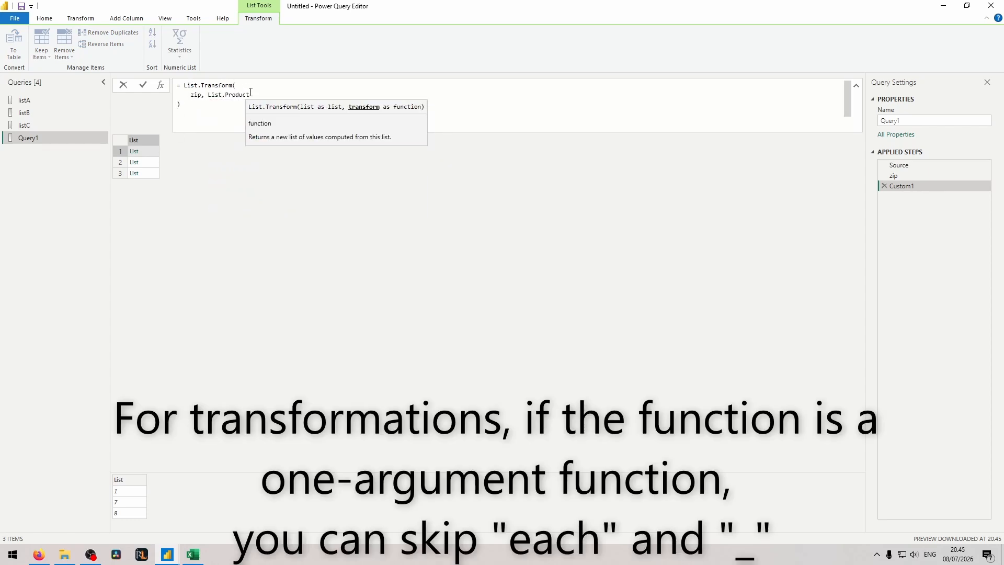
key("Return")
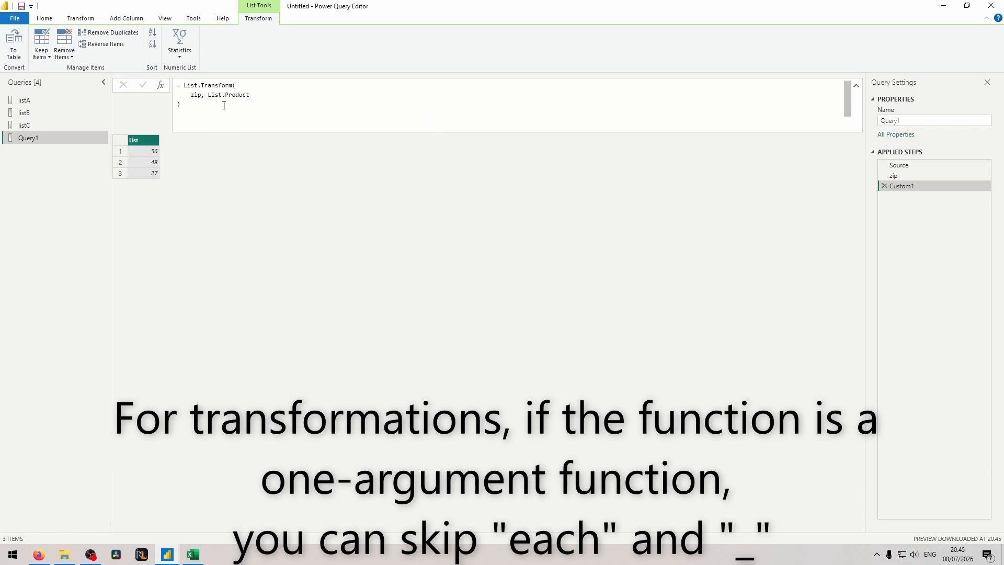
left_click(209, 95)
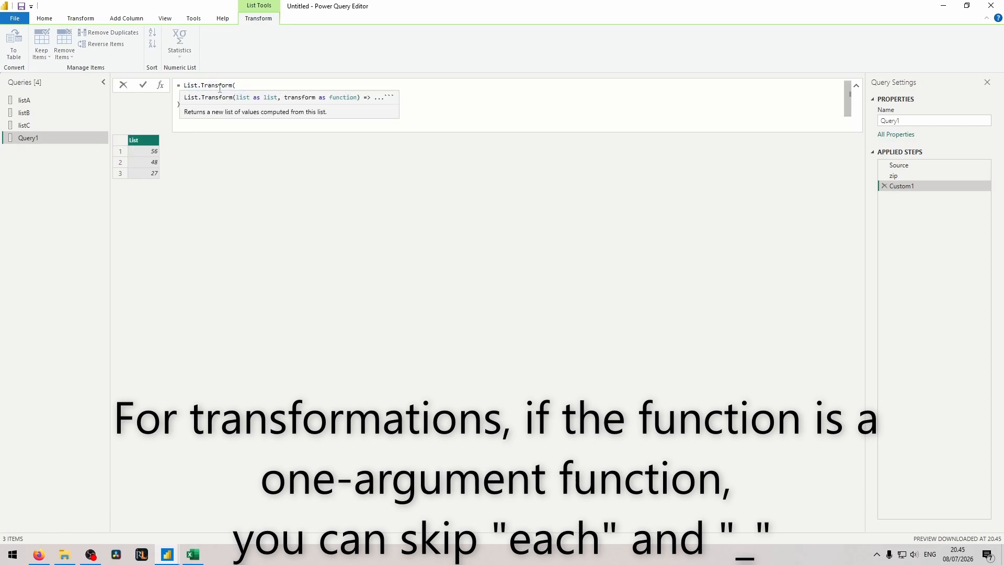
key("Right")
key("Right")
key("Right")
key("Right")
key("Right")
key("Right")
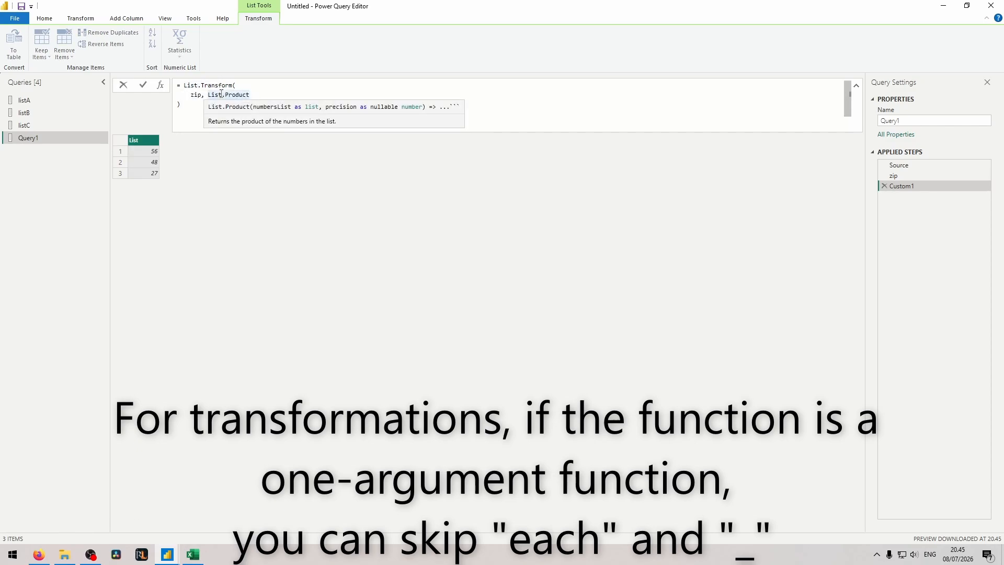
left_click_drag(209, 95, 251, 97)
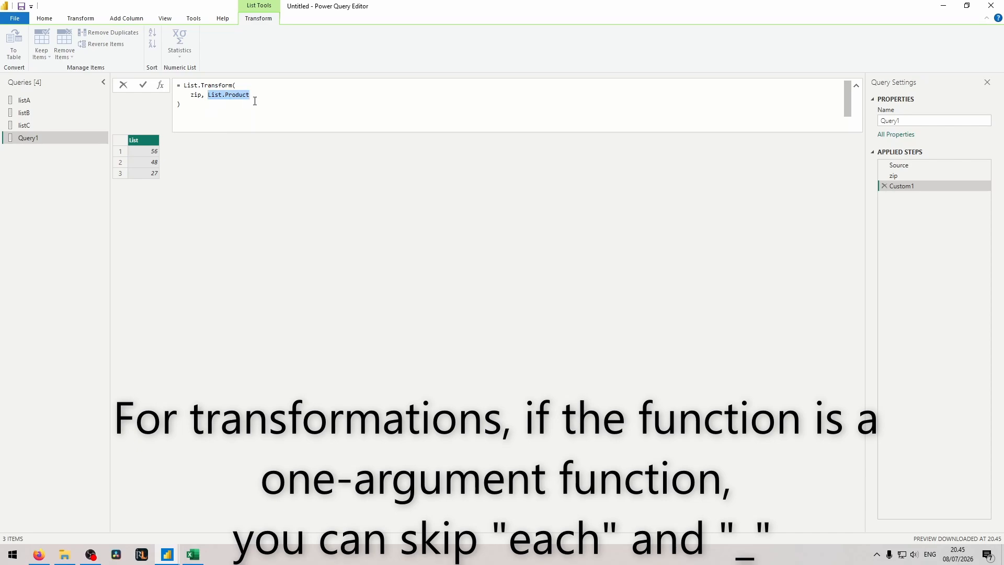
left_click(255, 101)
Step: Try the explicit form each List.Product(_) as the List.Transform function, and undo it back to plain List.Product
left_click(207, 95)
type("each")
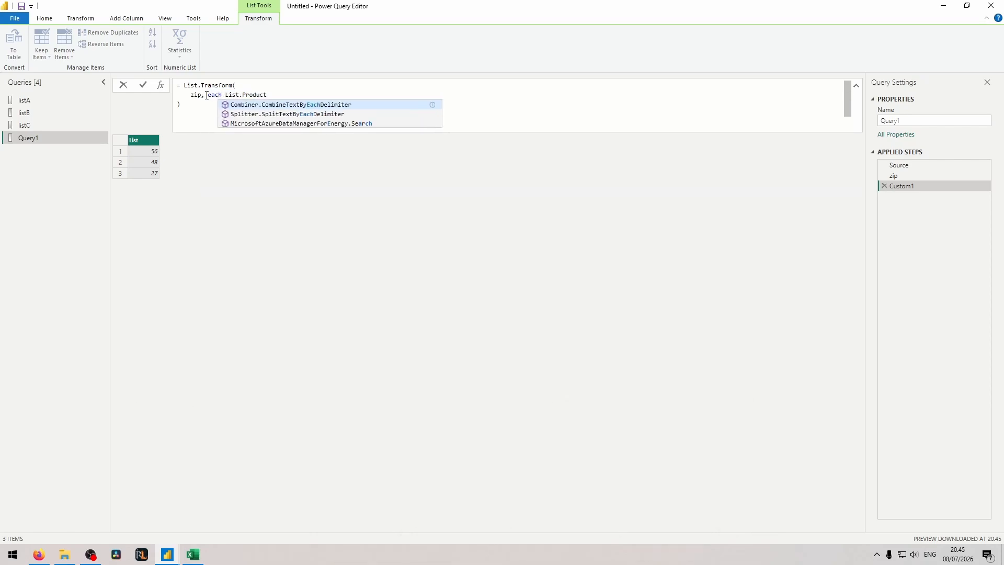
type("(_)")
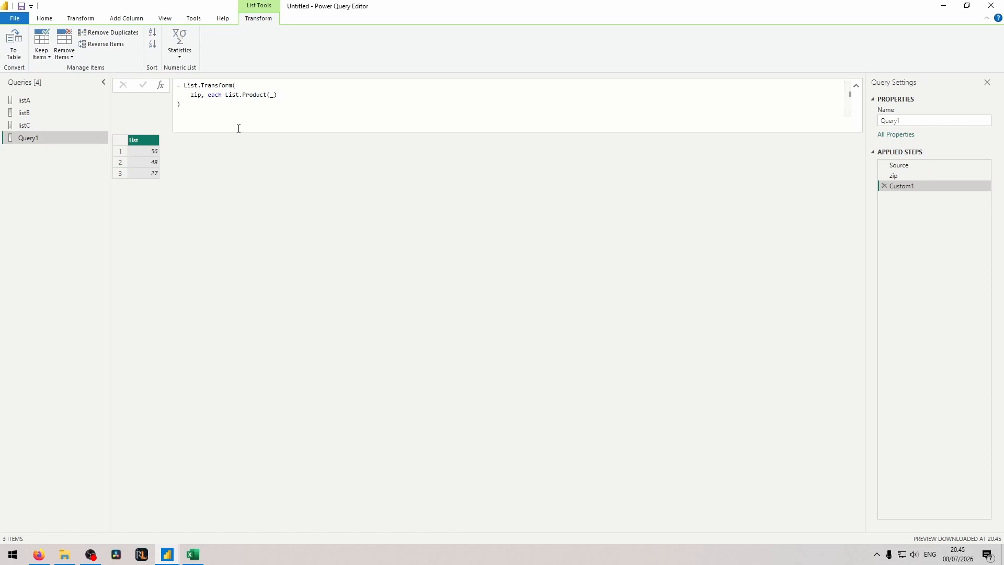
key("ctrl+z")
key("ctrl+z")
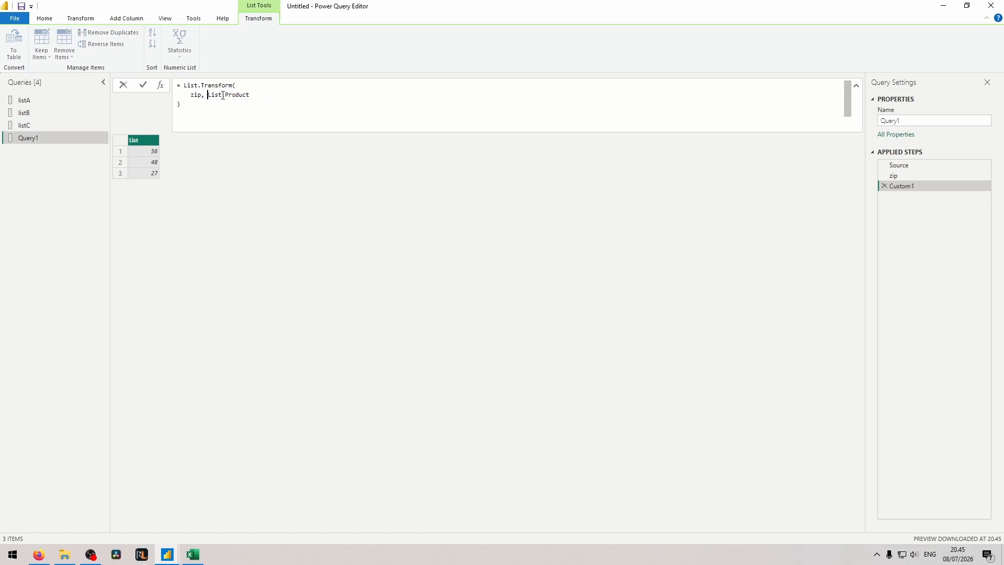
Step: Rename the List.Transform step as product
double_click(905, 187)
type("product")
key("Return")
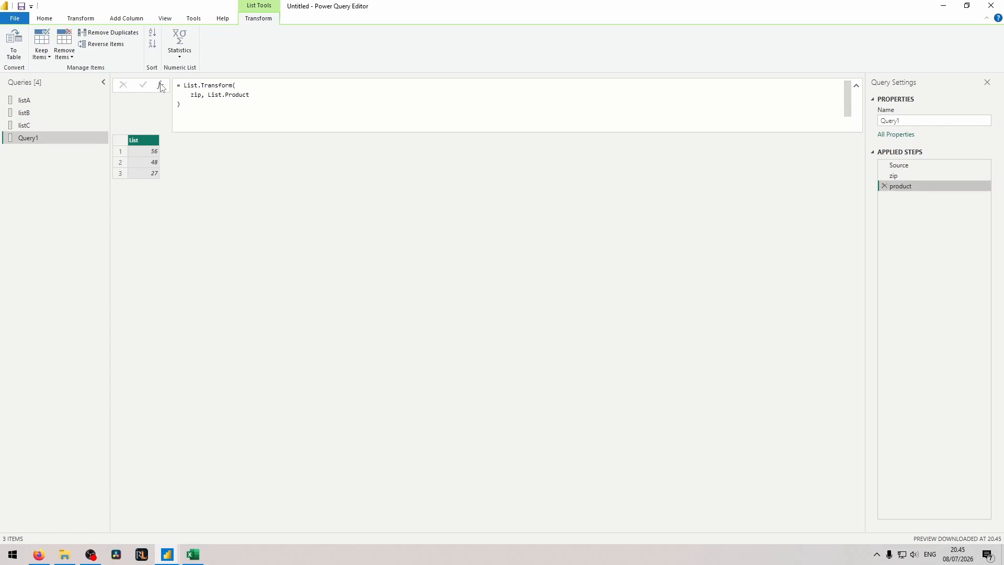
Step: Add a custom step that totals the products with = List.Sum(product)
left_click(160, 85)
double_click(371, 90)
type("List.Sum")
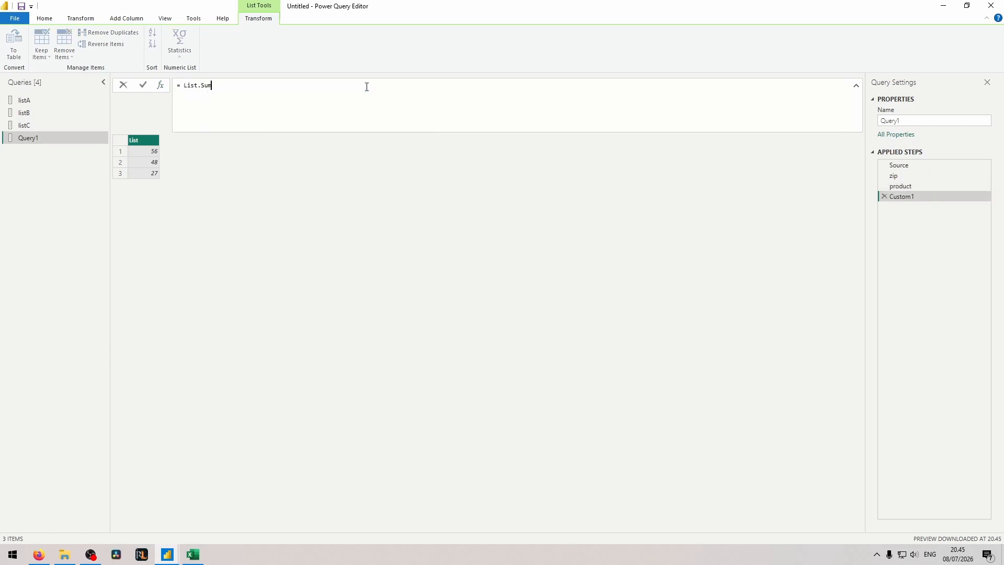
type("(product")
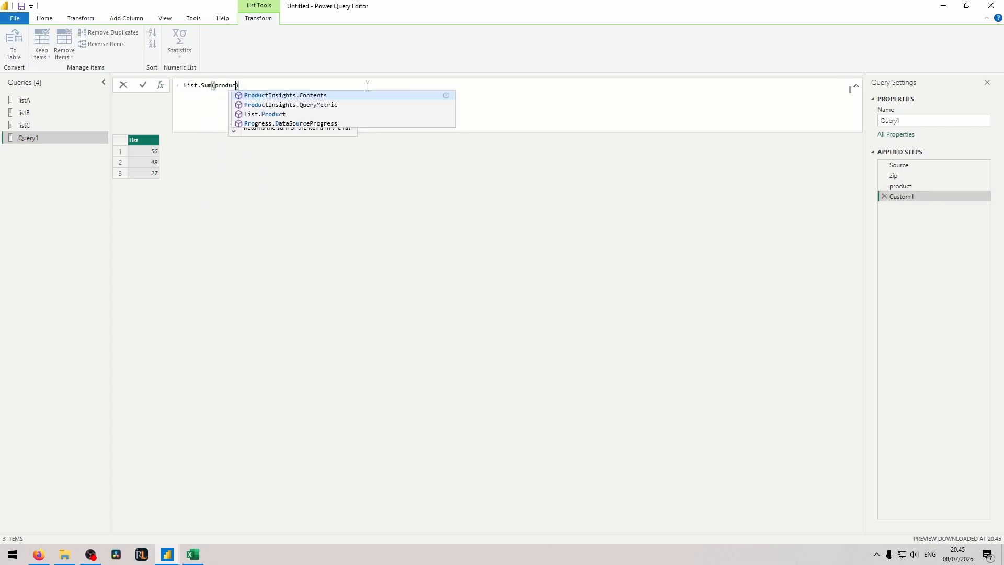
key("Return")
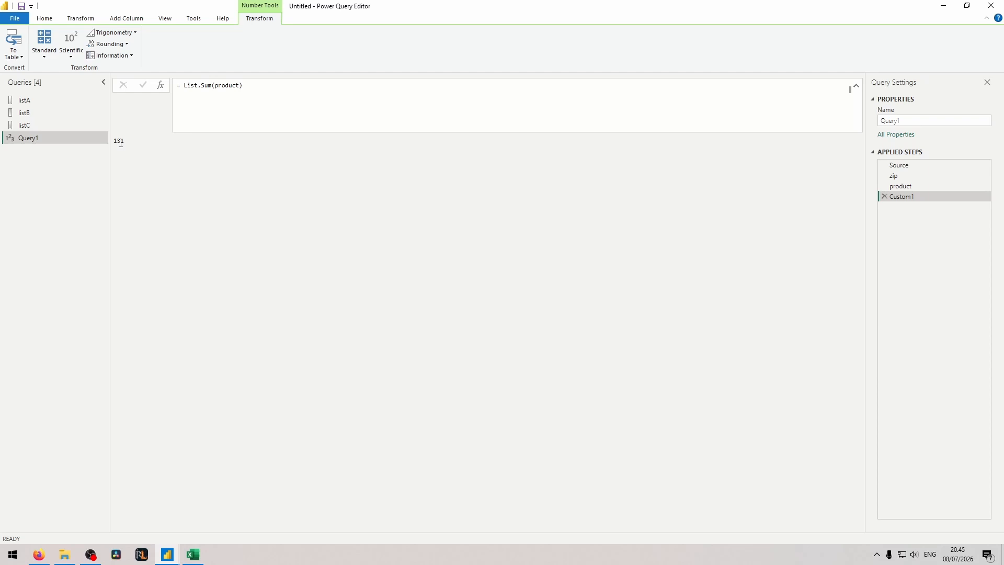
Step: Duplicate Query1 and name the copy funcSumProduct
right_click(57, 137)
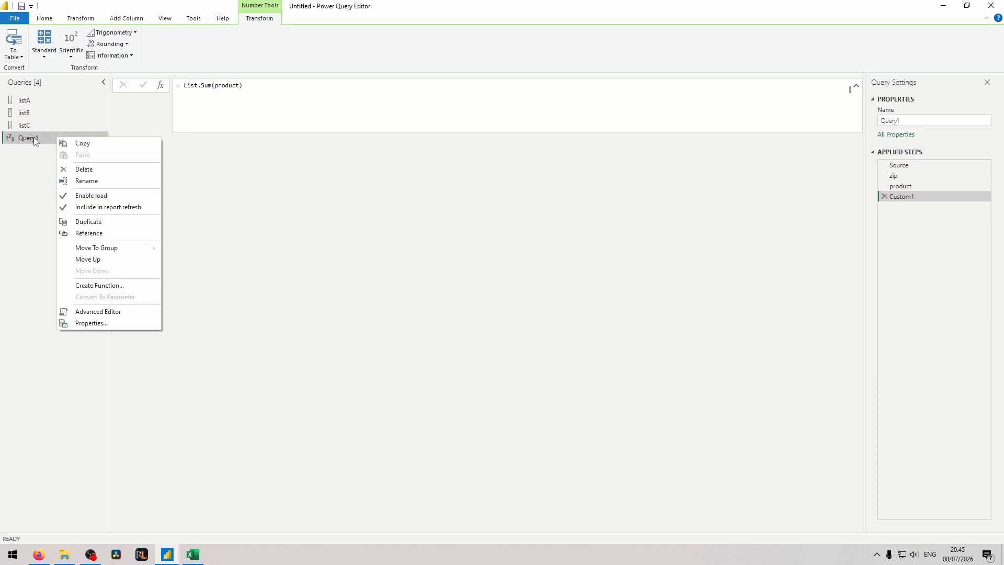
left_click(87, 221)
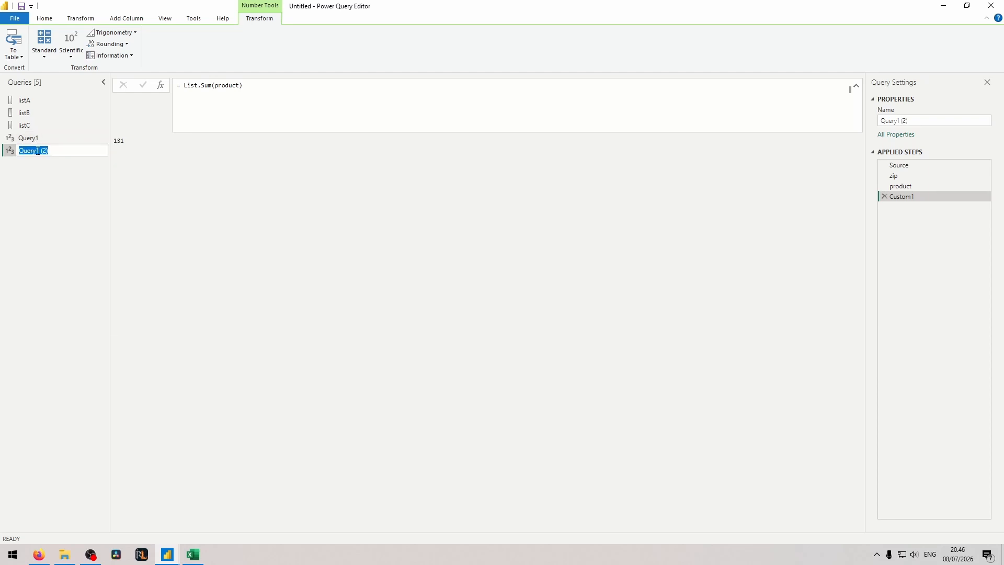
type("funcSumProduct")
key("Return")
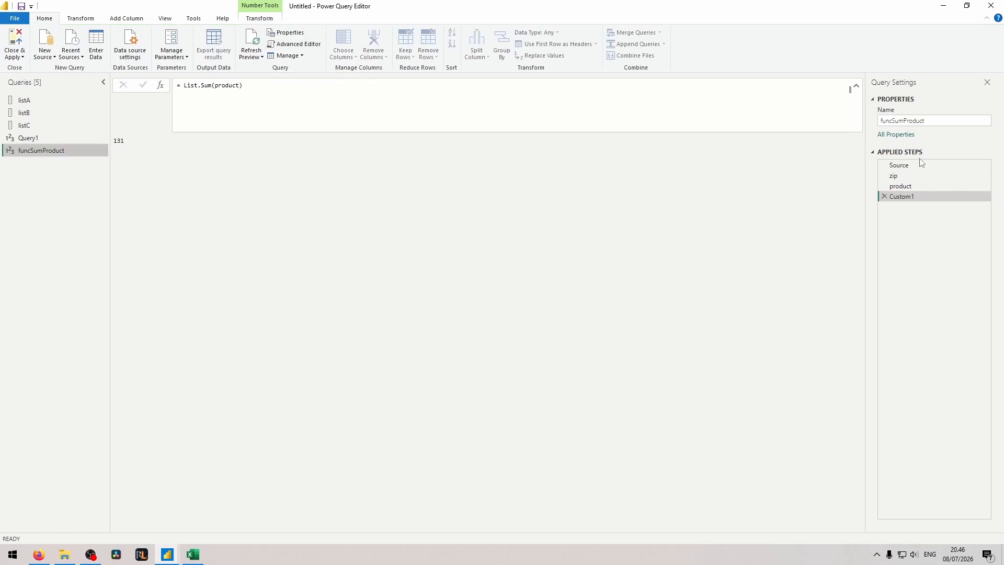
Step: Open the full M code of funcSumProduct and indent the entire let expression by one level
left_click(900, 165)
left_click(908, 198)
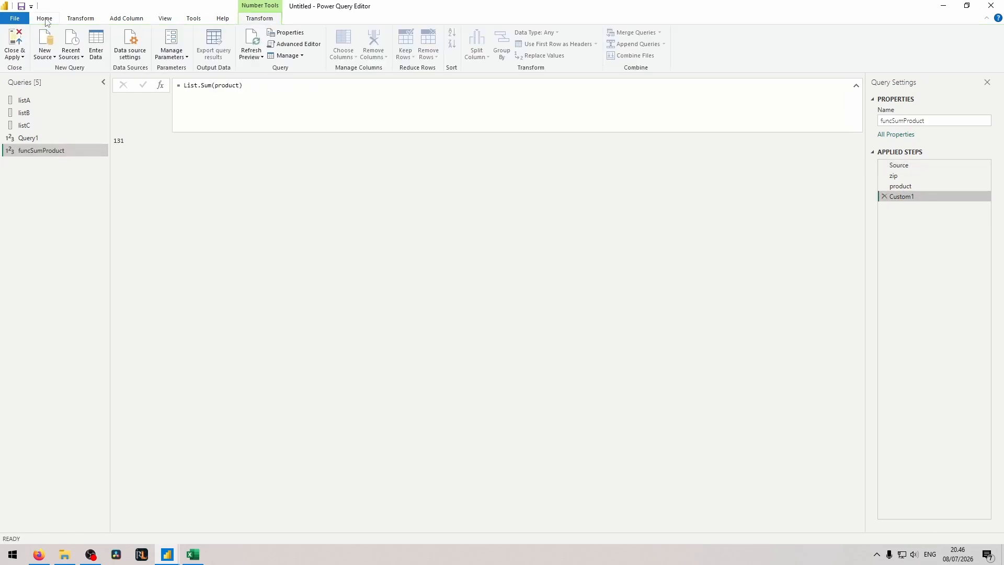
left_click(295, 44)
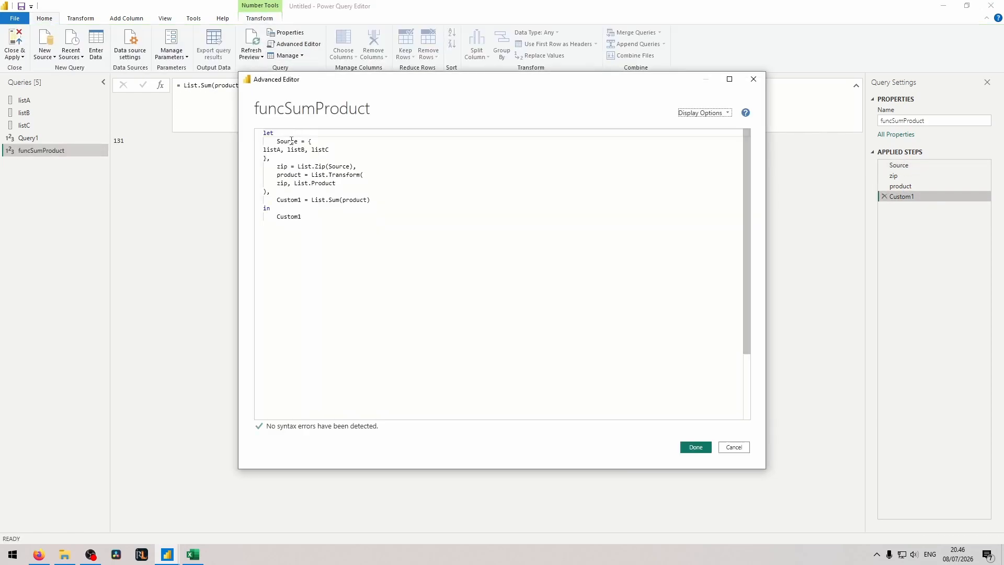
double_click(288, 141)
left_click_drag(264, 133, 372, 250)
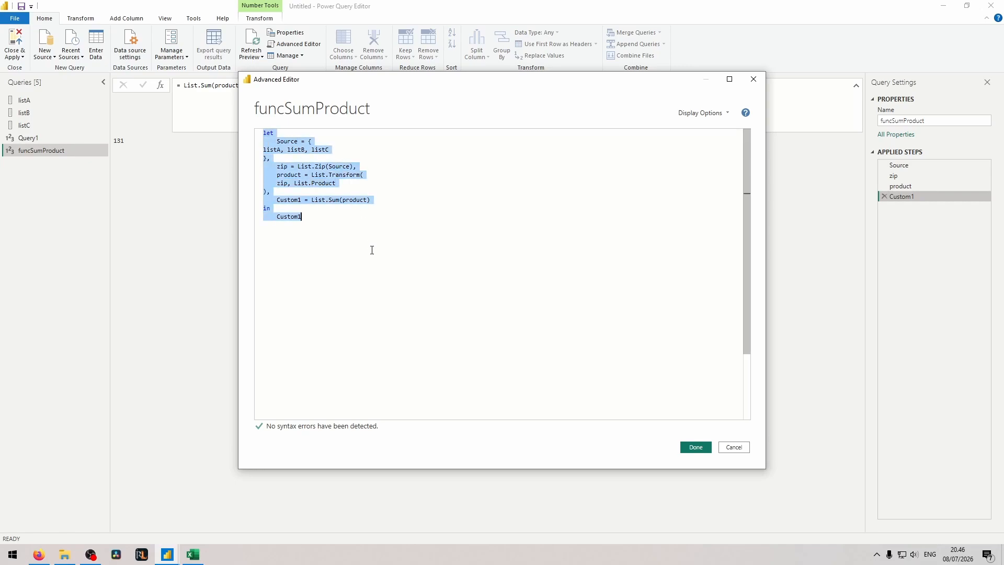
left_click(314, 133)
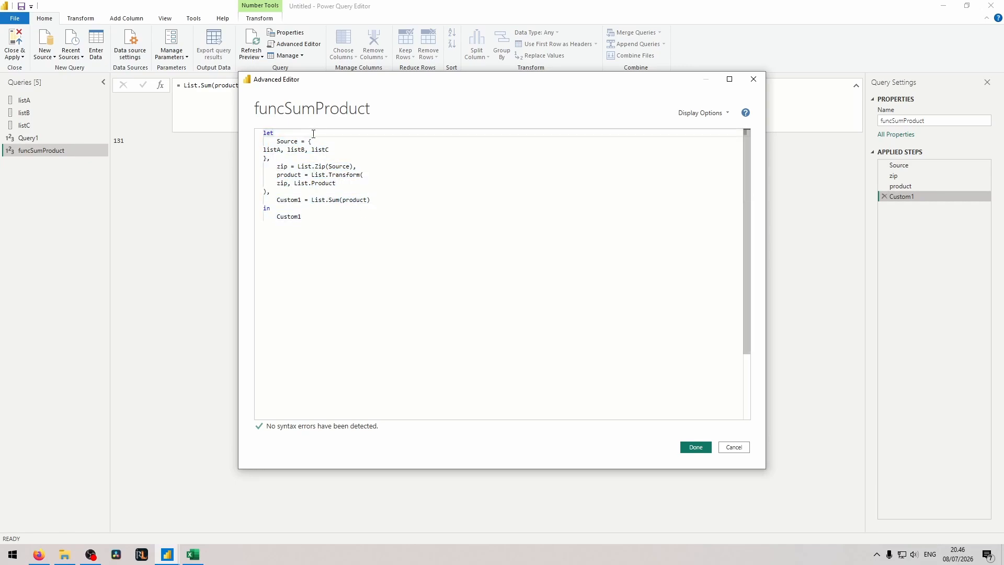
left_click(311, 218, "shift")
key("Tab")
left_click(270, 133)
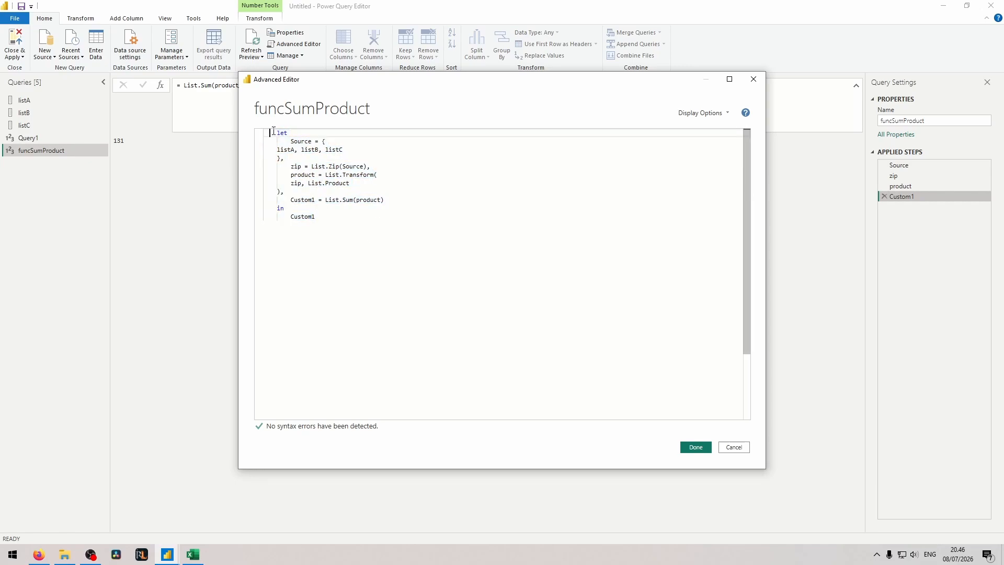
Step: Add the outer line let a = (inputListOfLists) => above the indented code to make it a function
key("Return")
key("Up")
type("let")
key("Escape")
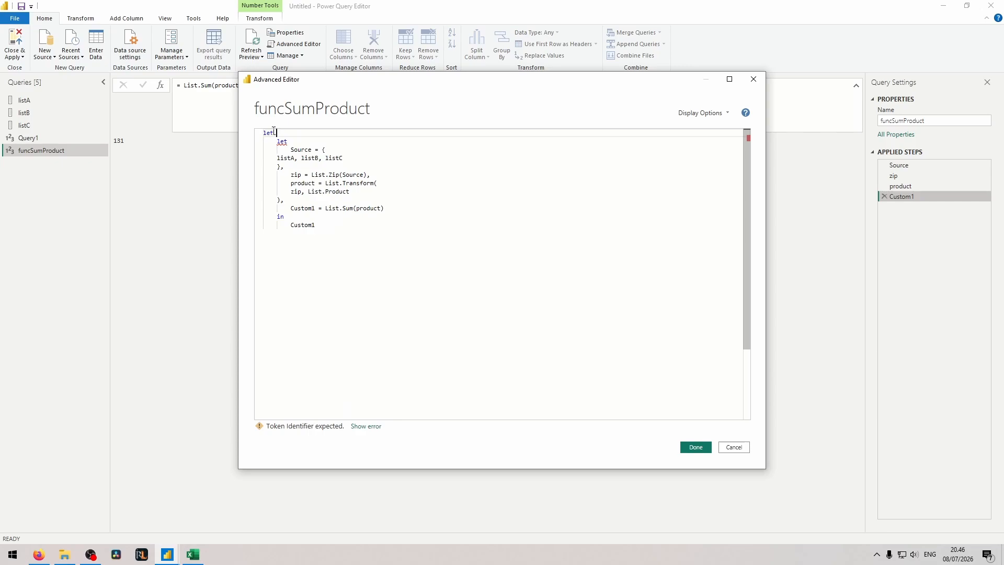
type("a = (inputListOfLists) =>")
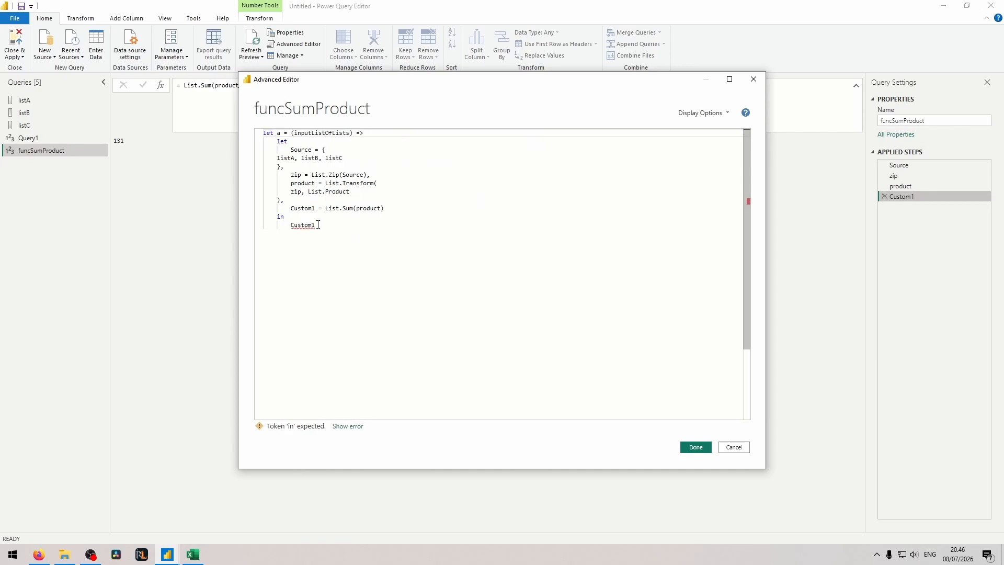
Step: Close the outer let expression with an unindented in that returns a, and save the function code
left_click(318, 224)
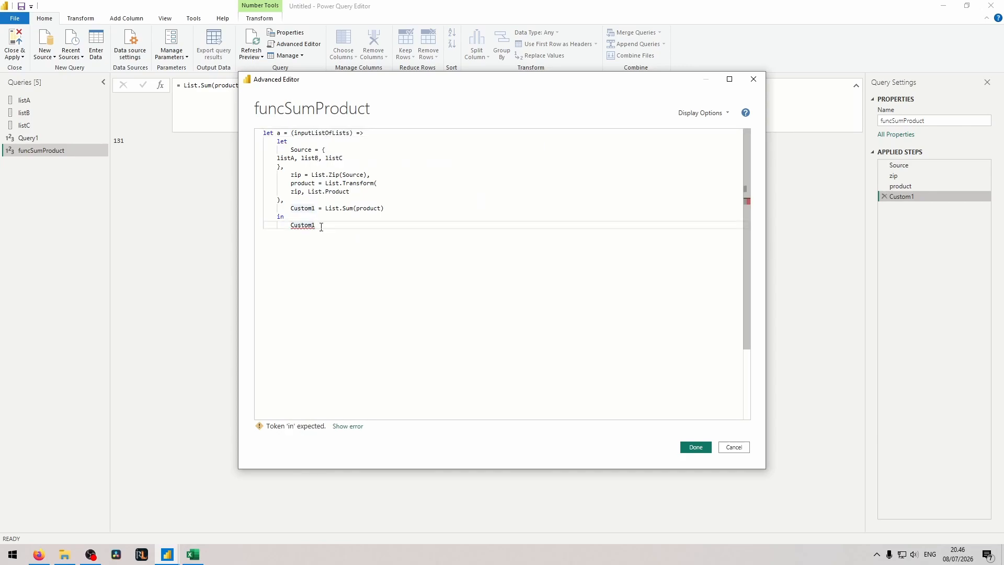
key("Return")
type("in")
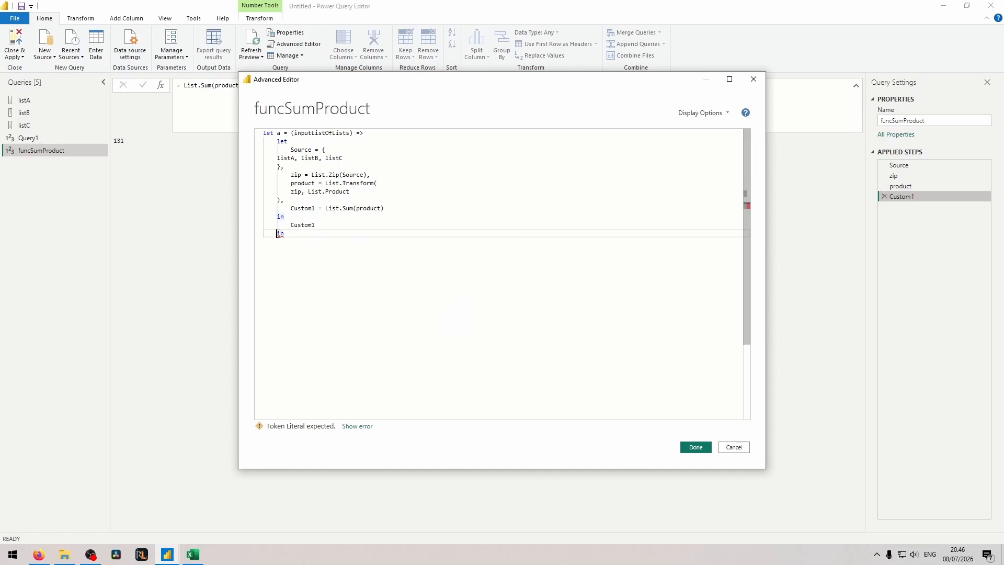
key("BackSpace")
left_click(308, 252)
key("Return")
type("a")
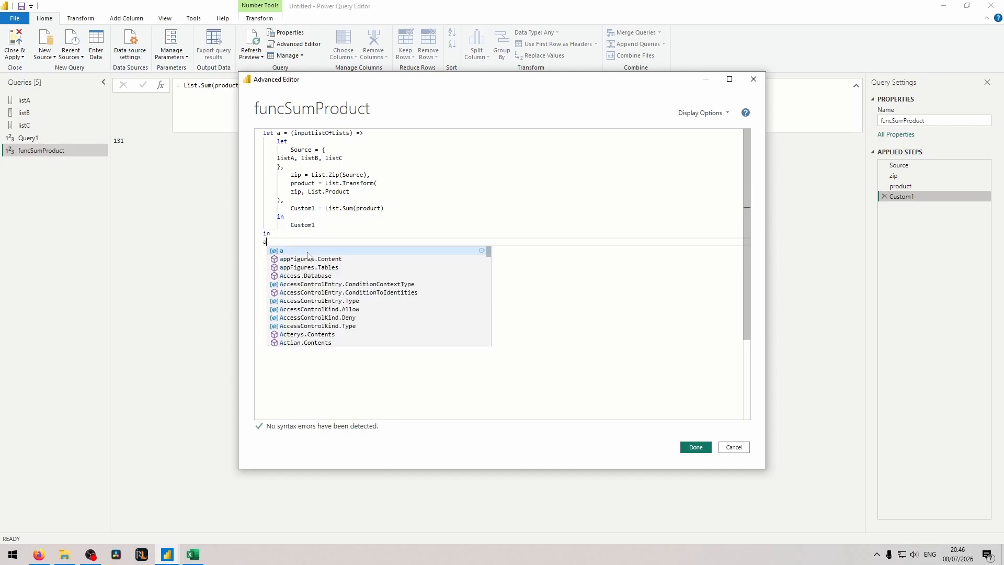
left_click(279, 132)
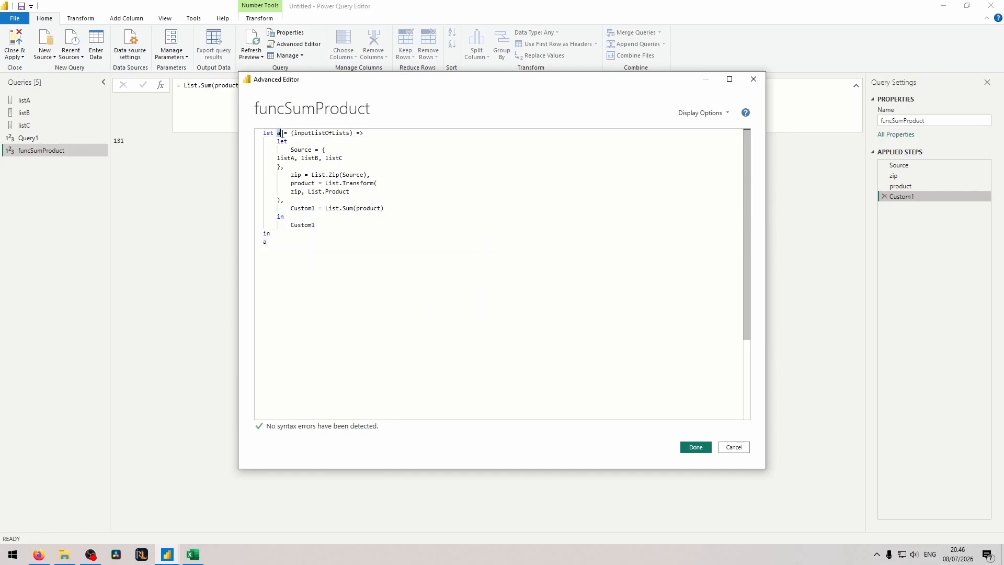
key("ctrl+a")
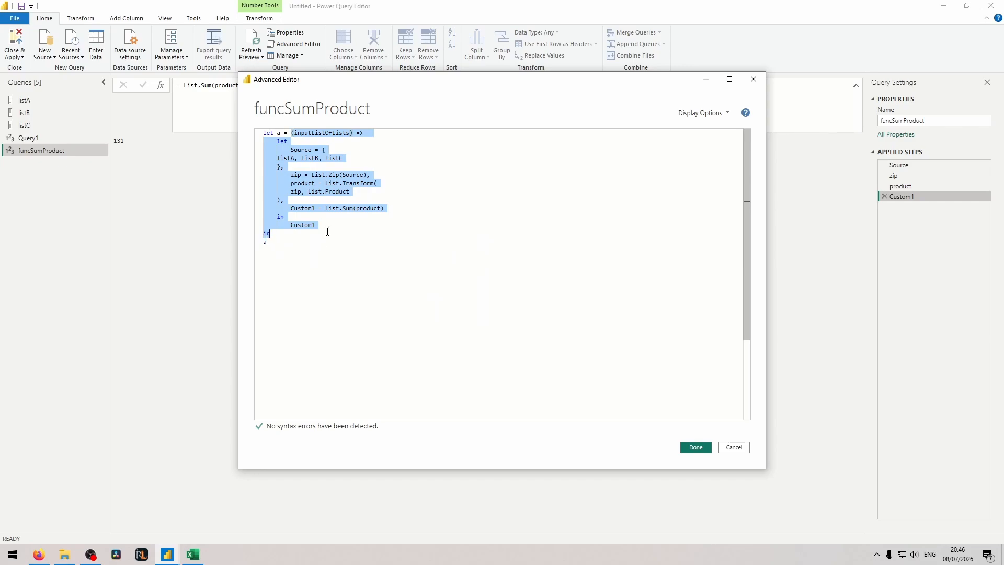
left_click(301, 265)
left_click(695, 447)
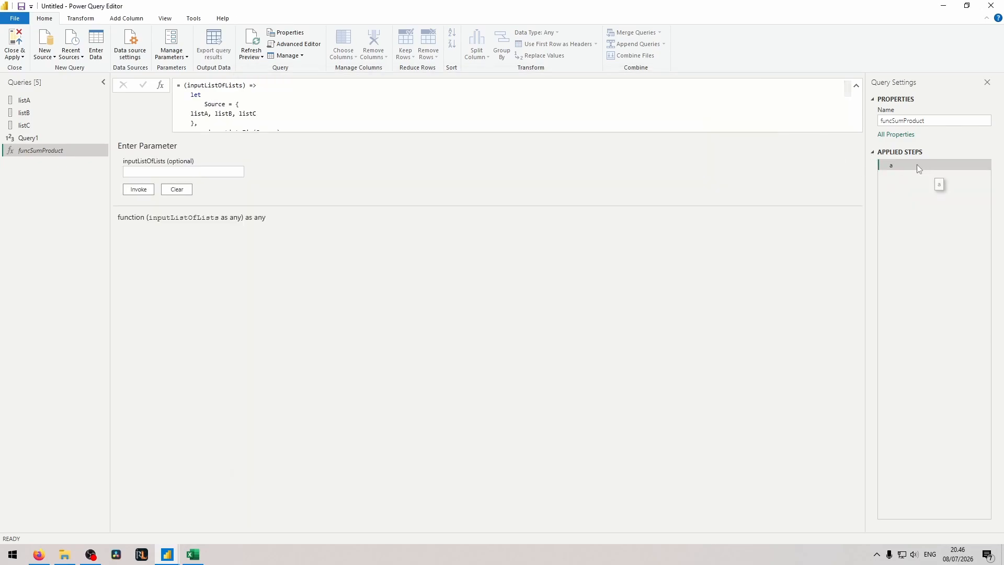
Step: Rename the function variable a as func in both its definition and the return line, and save the code
left_click(304, 46)
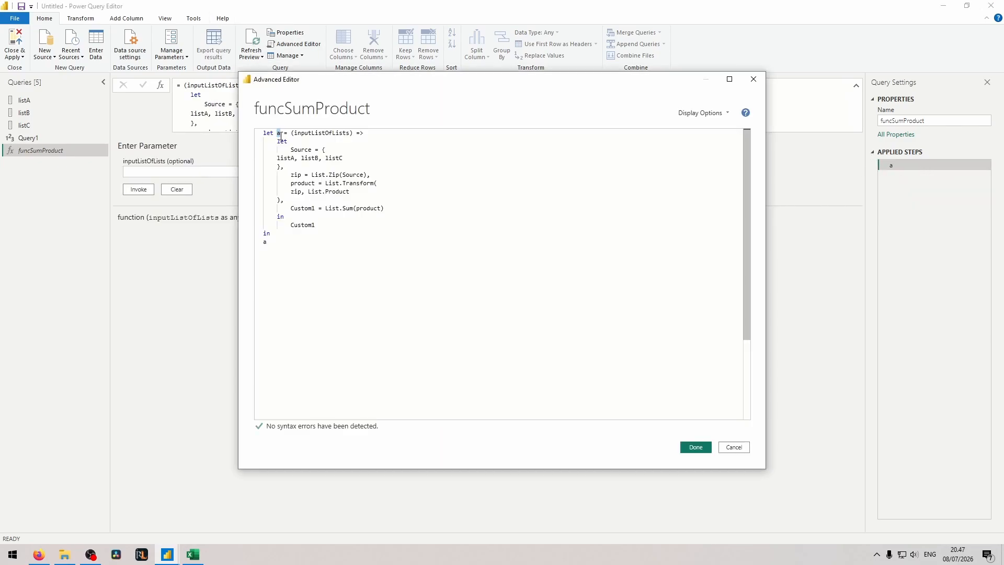
type("func")
double_click(283, 134)
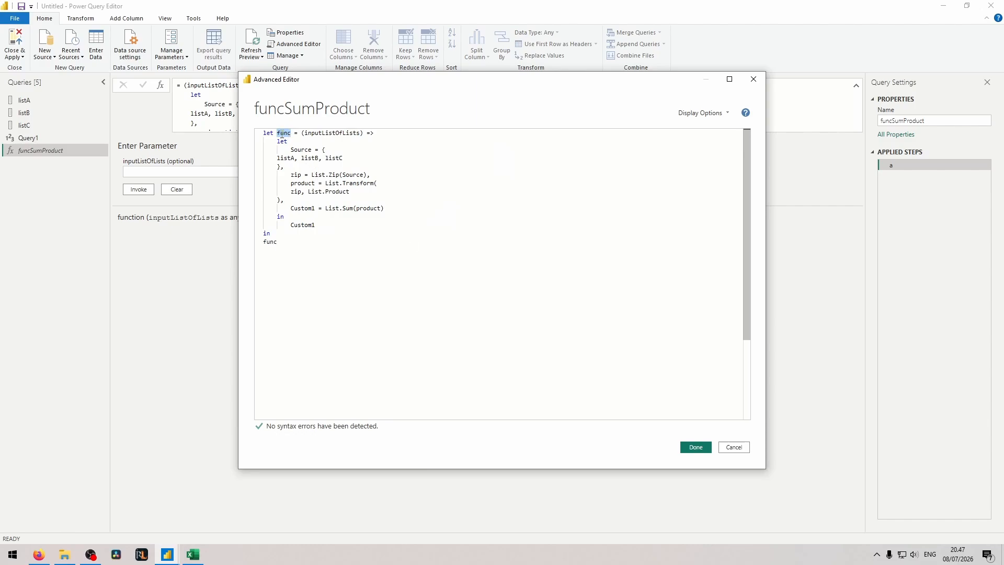
left_click(696, 447)
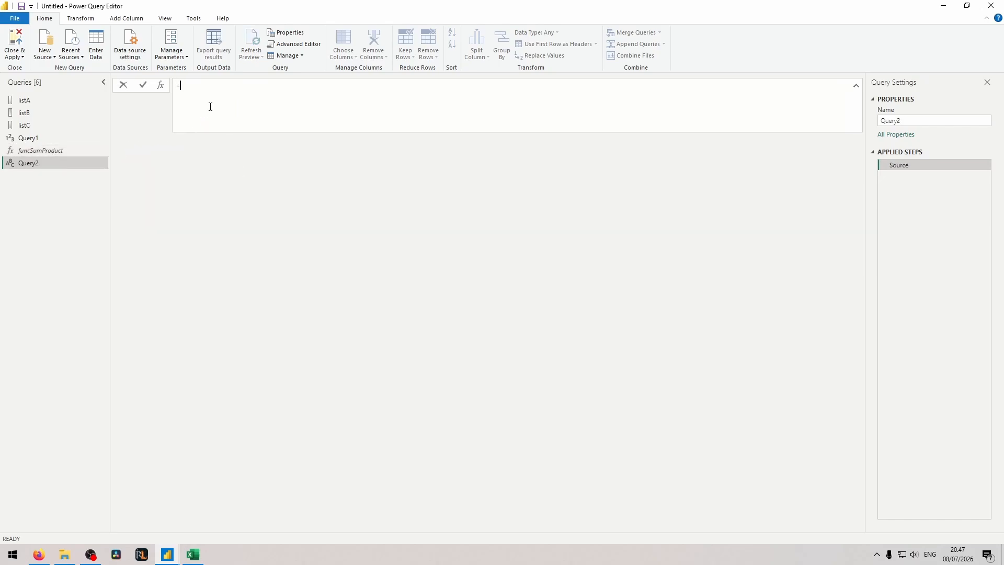
Step: In the new blank query, enter a formula calling funcSumProduct with the list {listA, listB, listC}
type("func")
key("Tab")
type("(")
key("Return")
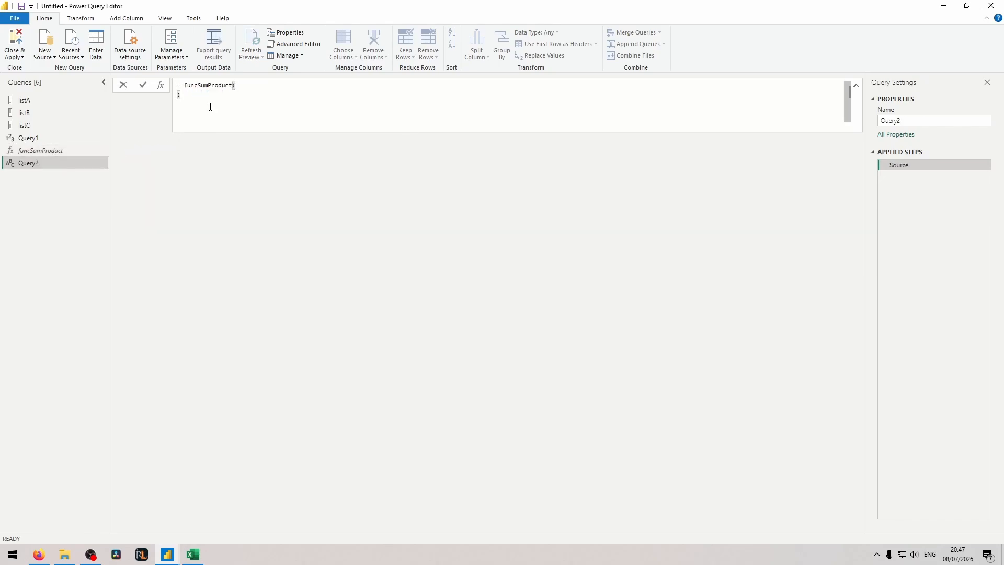
key("BackSpace")
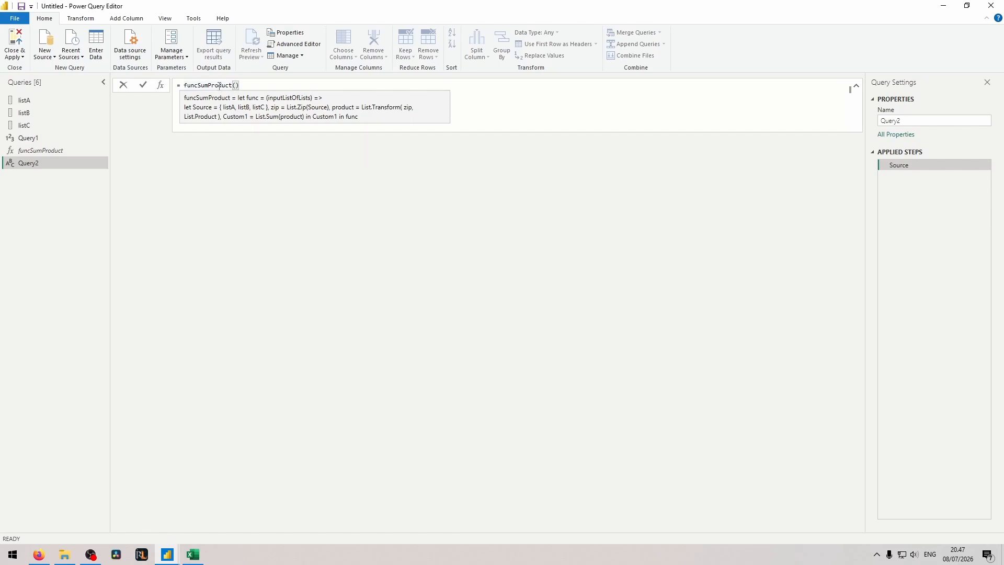
key("Return")
key("BackSpace")
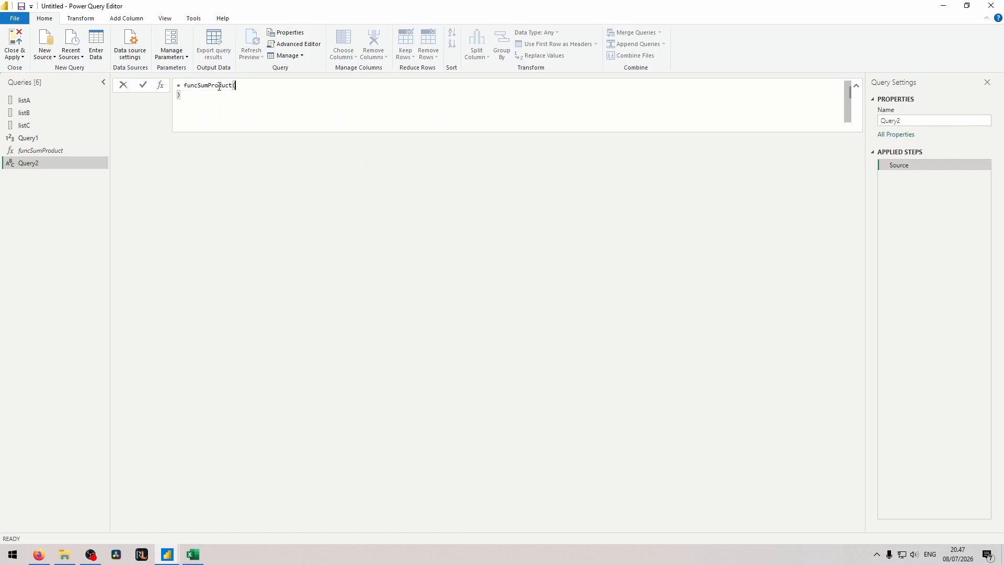
key("Return")
type("{listA, listB, listC")
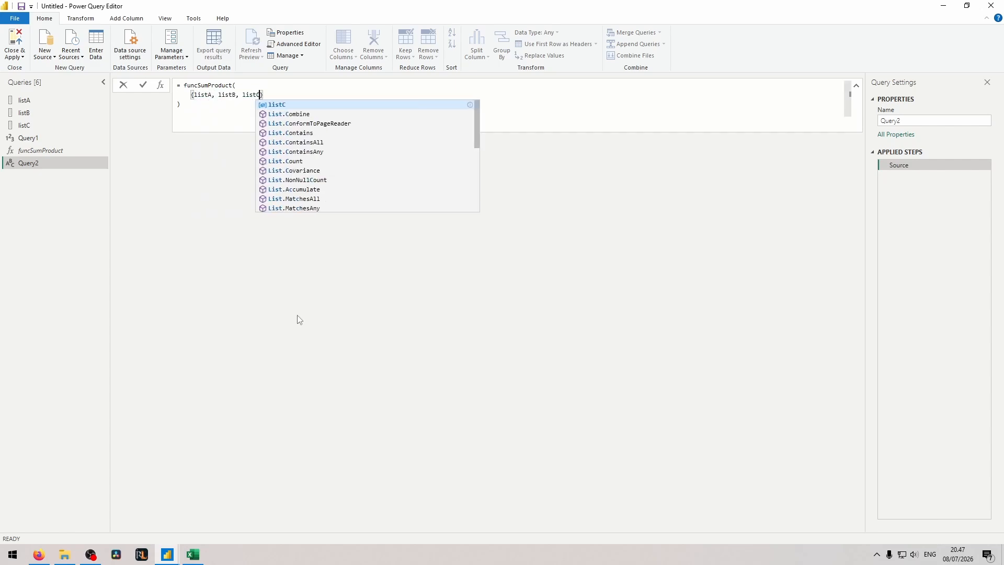
key("Return")
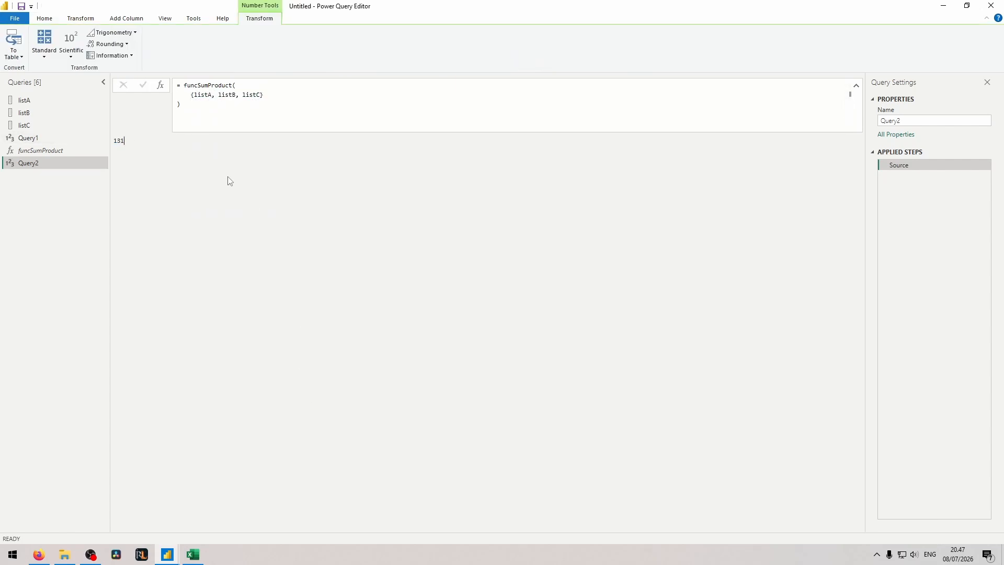